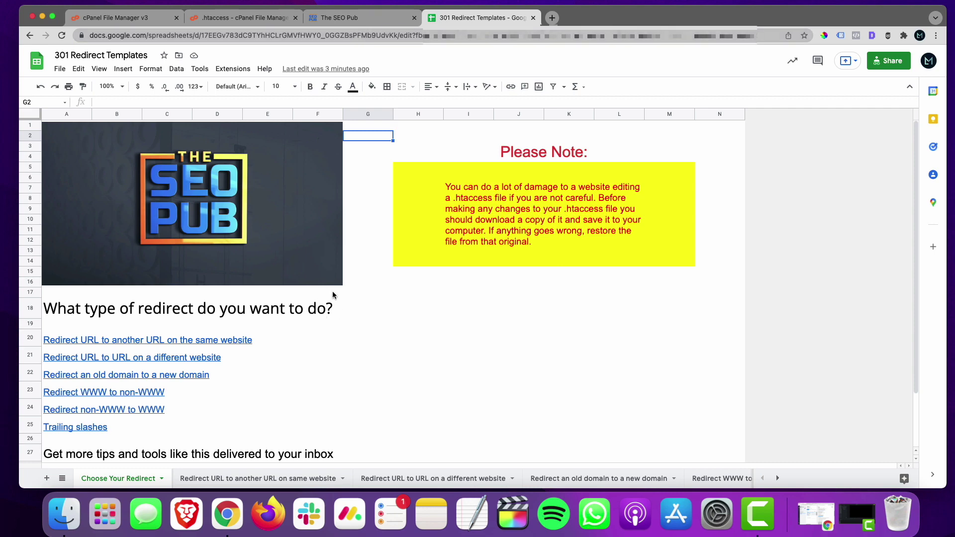
{"action": "left_click", "coordinate": [361, 20]}
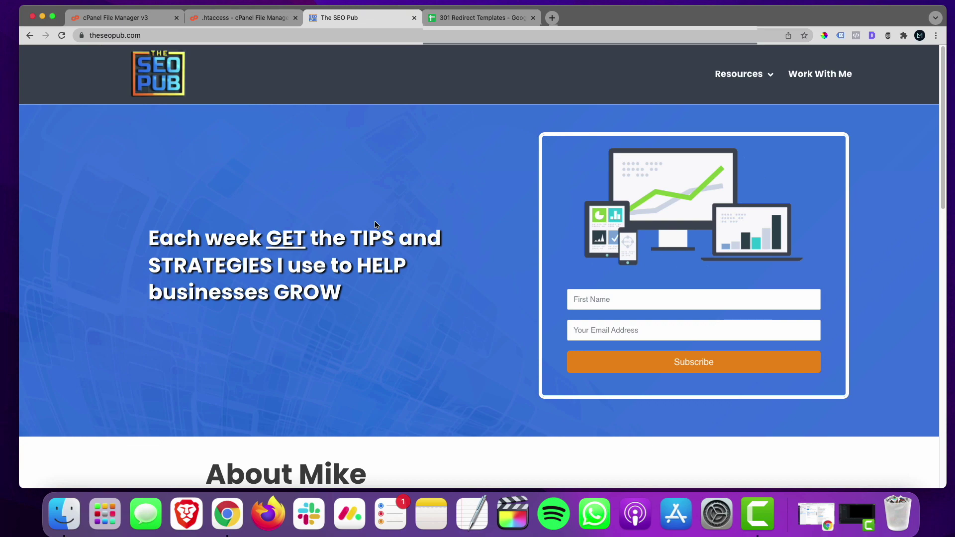
{"action": "left_click", "coordinate": [244, 19]}
{"action": "left_click", "coordinate": [348, 18]}
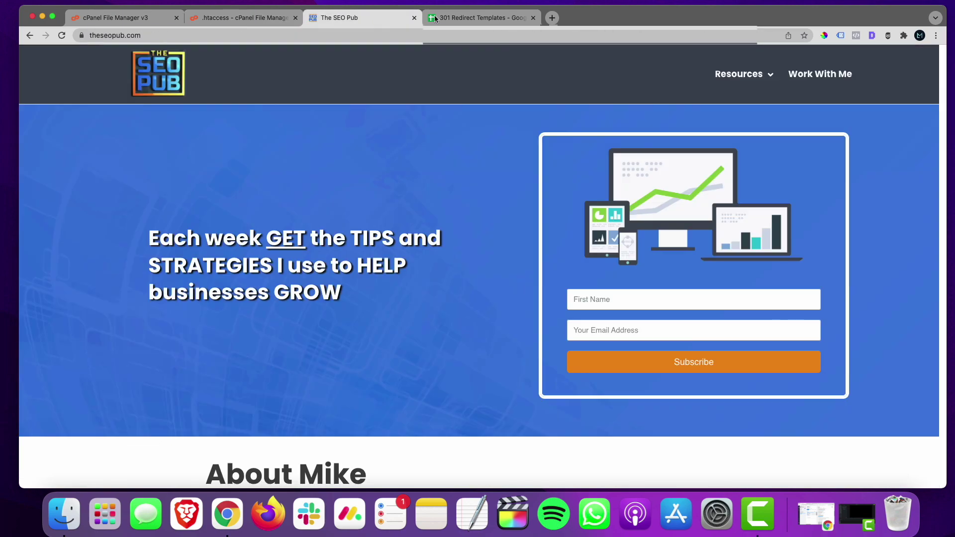
{"action": "left_click", "coordinate": [477, 18]}
{"action": "left_click", "coordinate": [61, 69]}
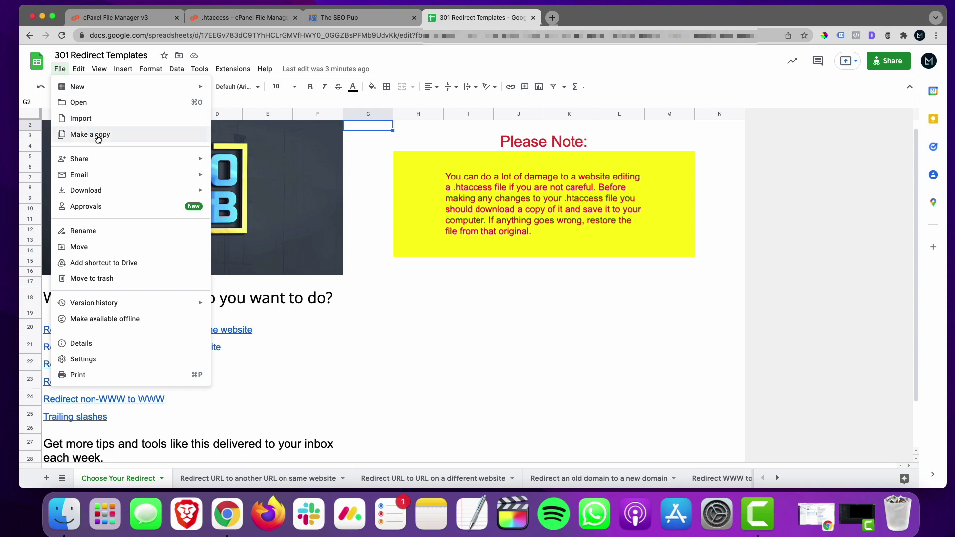
{"action": "left_click", "coordinate": [97, 136]}
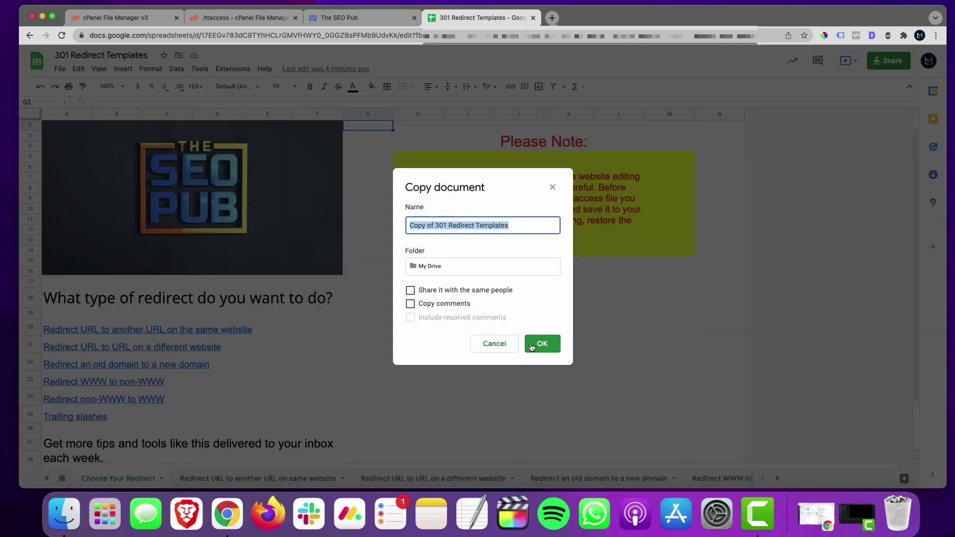
{"action": "left_click", "coordinate": [497, 344]}
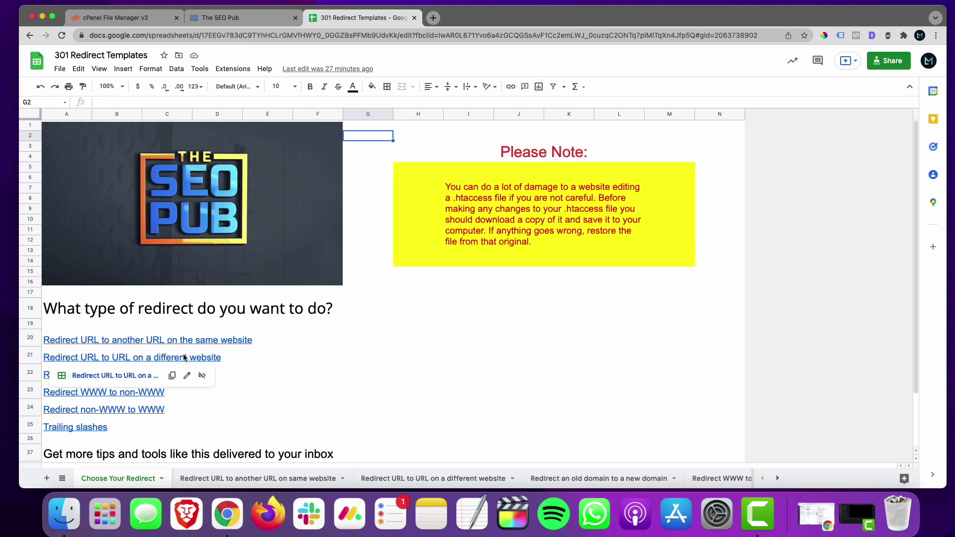
Review the redirect types listed on the Choose Your Redirect sheet, from same-website URL redirects through to trailing slashes.
{"action": "mouse_move", "coordinate": [80, 340]}
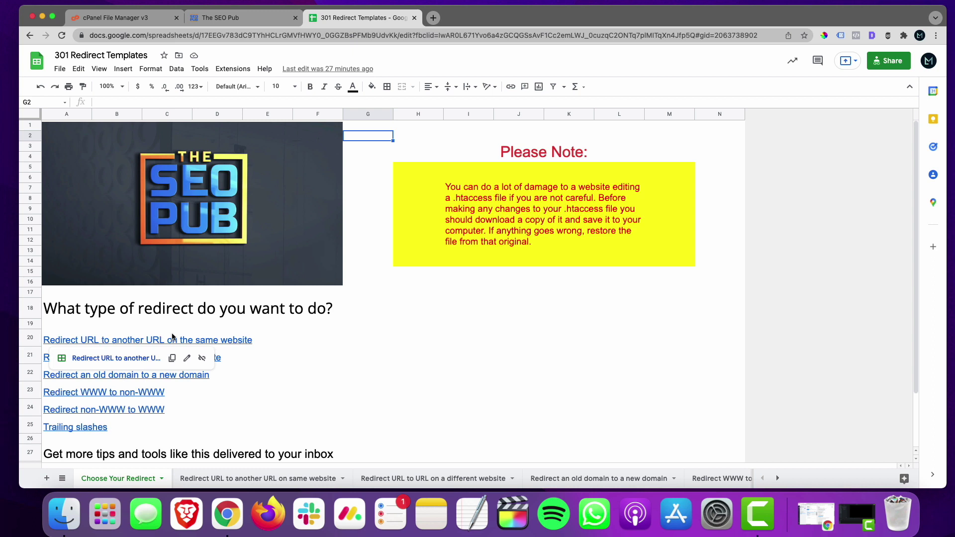
{"action": "left_click", "coordinate": [257, 358]}
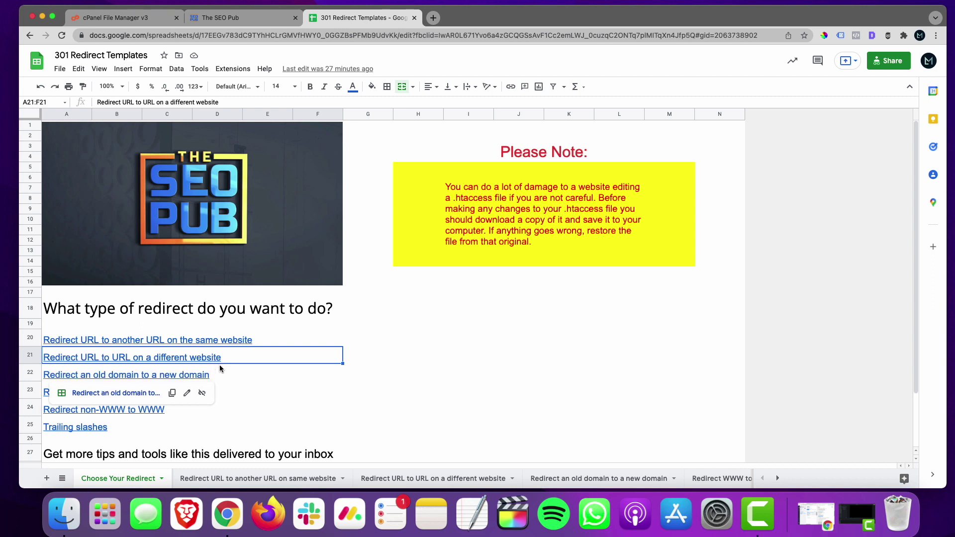
{"action": "left_click", "coordinate": [235, 376]}
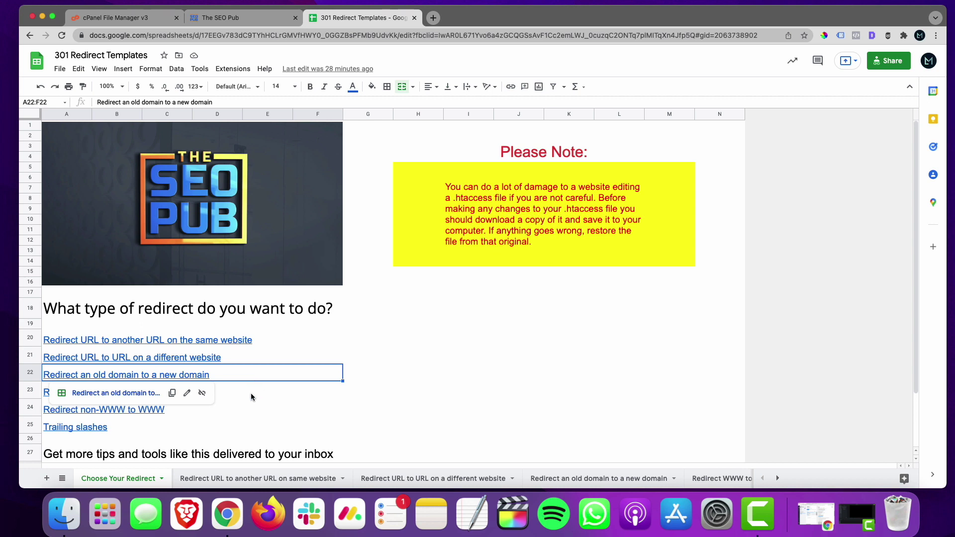
{"action": "mouse_move", "coordinate": [251, 396]}
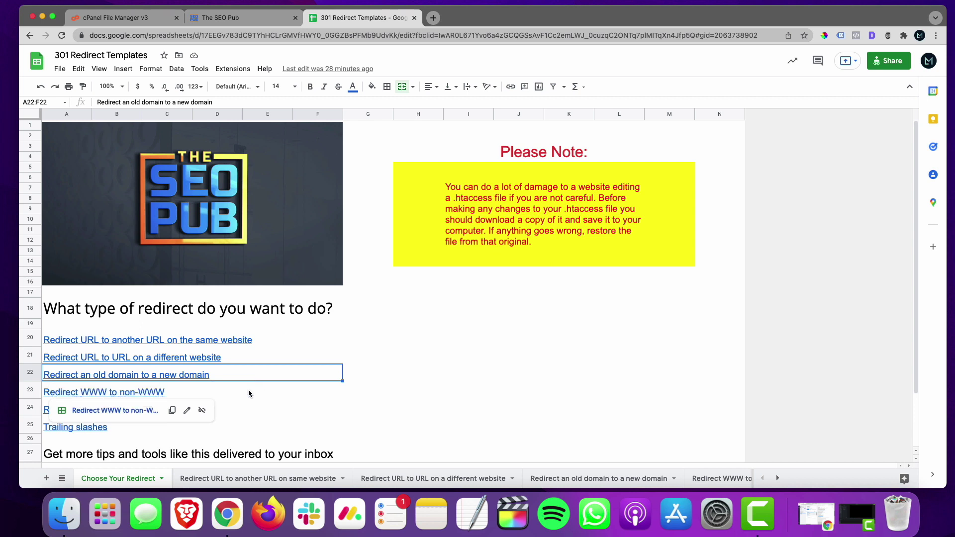
{"action": "left_click", "coordinate": [248, 393]}
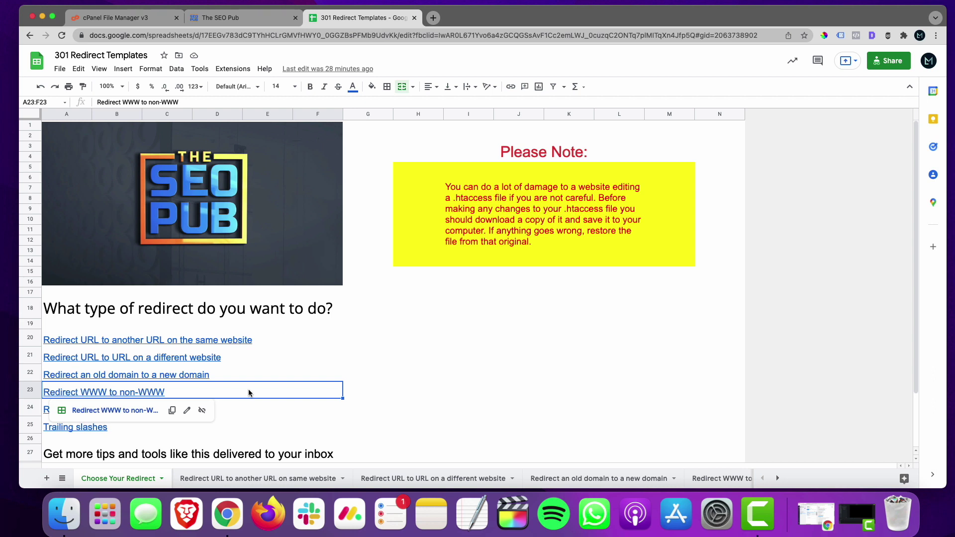
{"action": "key", "text": "Down"}
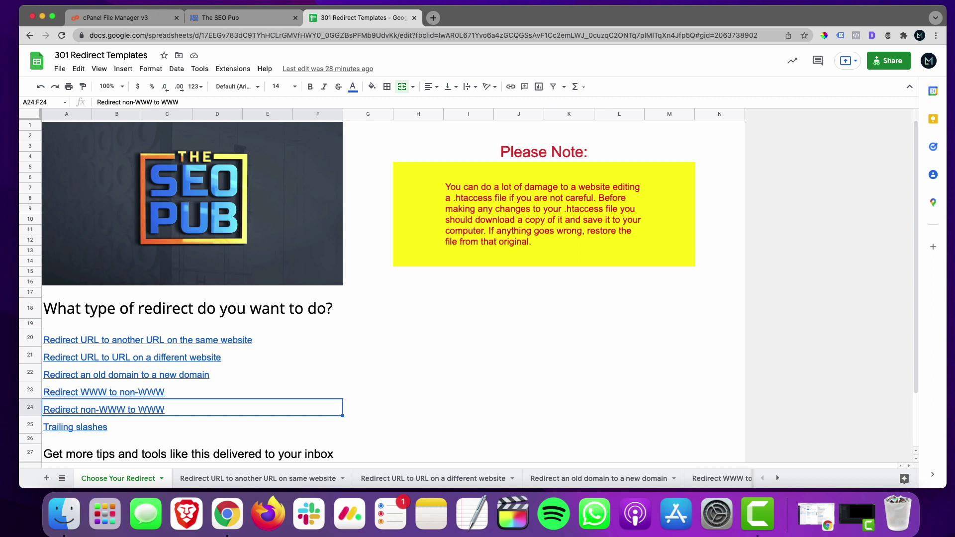
{"action": "key", "text": "Down"}
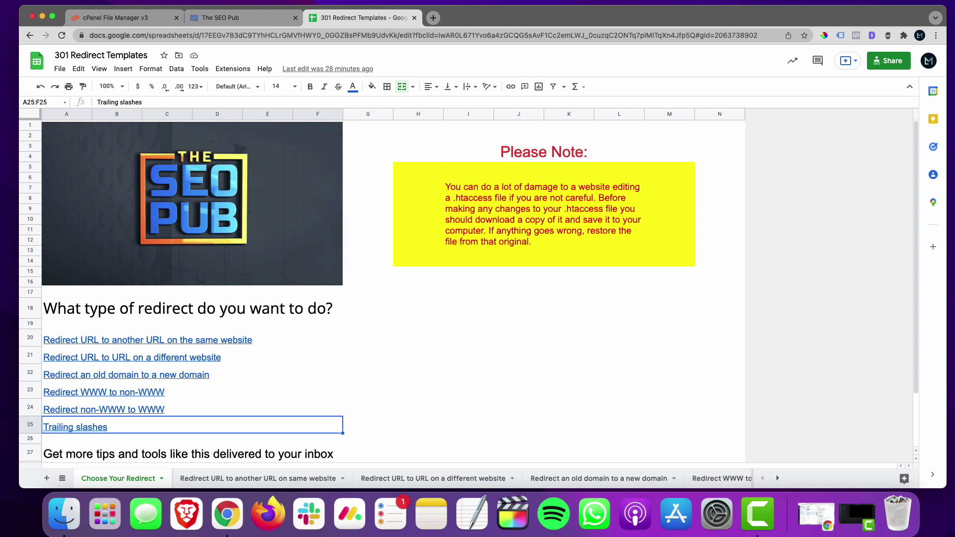
{"action": "key", "text": "Up"}
{"action": "key", "text": "Up"}
{"action": "key", "text": "Up"}
{"action": "key", "text": "Up"}
{"action": "key", "text": "Up"}
{"action": "key", "text": "Up"}
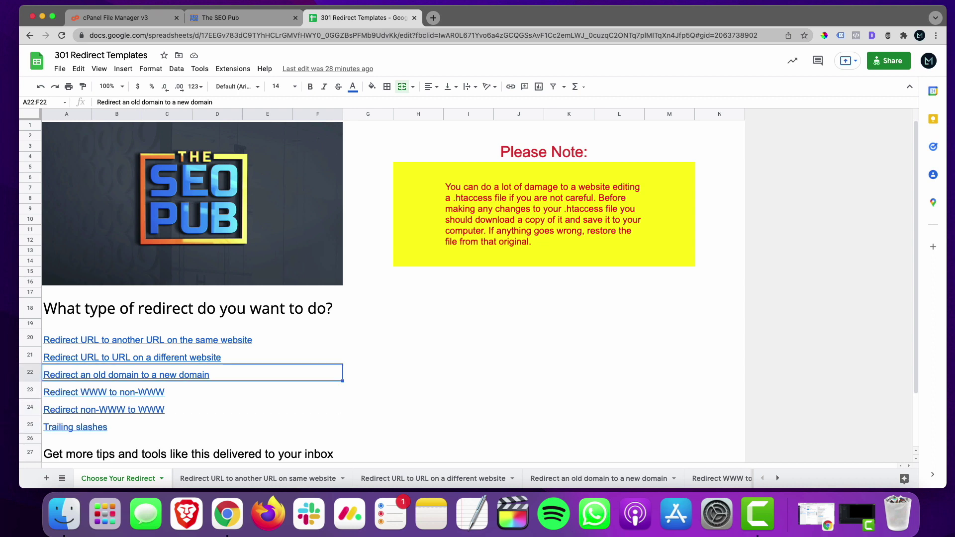
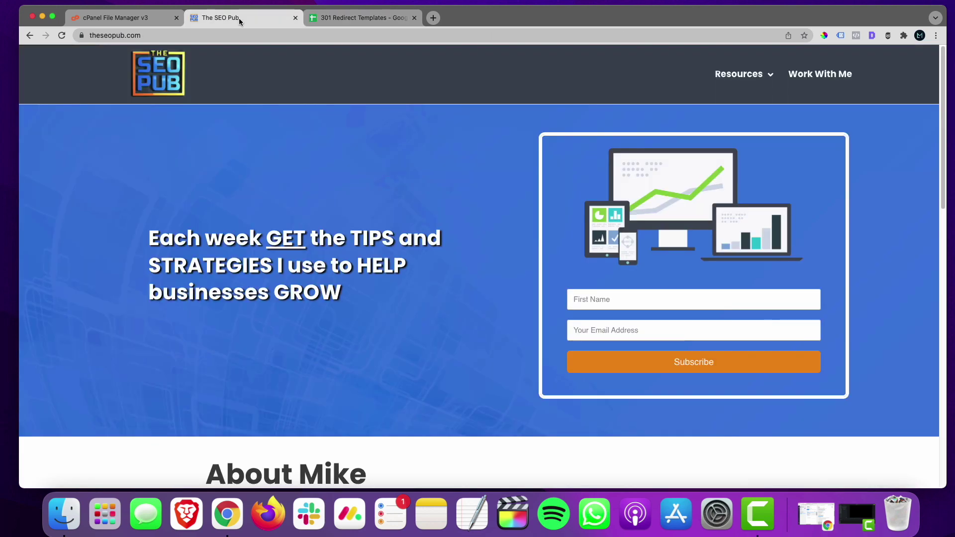
On The SEO Pub website, open the Tips article about artificial intelligence writing website content and copy its URL.
{"action": "mouse_move", "coordinate": [738, 75]}
{"action": "left_click", "coordinate": [734, 94]}
{"action": "scroll", "coordinate": [498, 299], "scroll_direction": "down", "scroll_amount": 10}
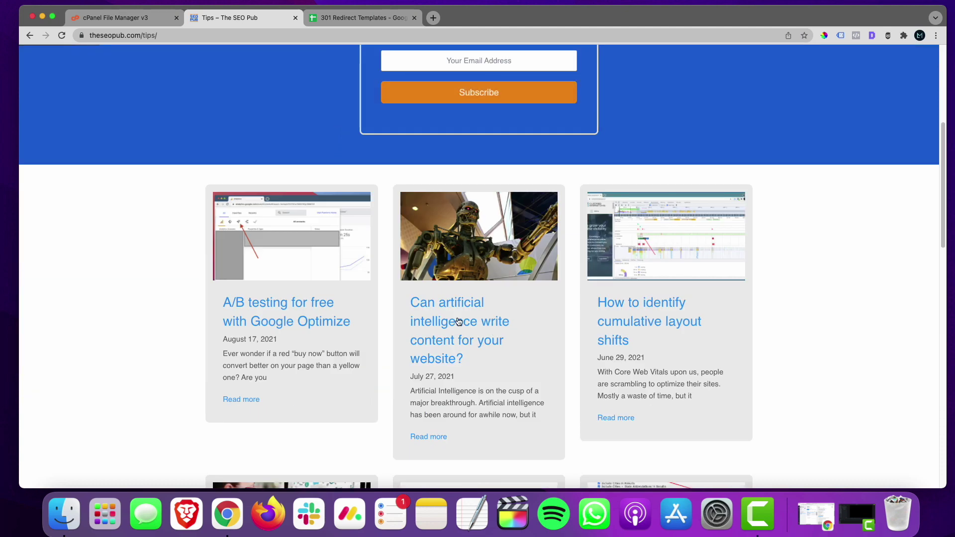
{"action": "left_click", "coordinate": [458, 320]}
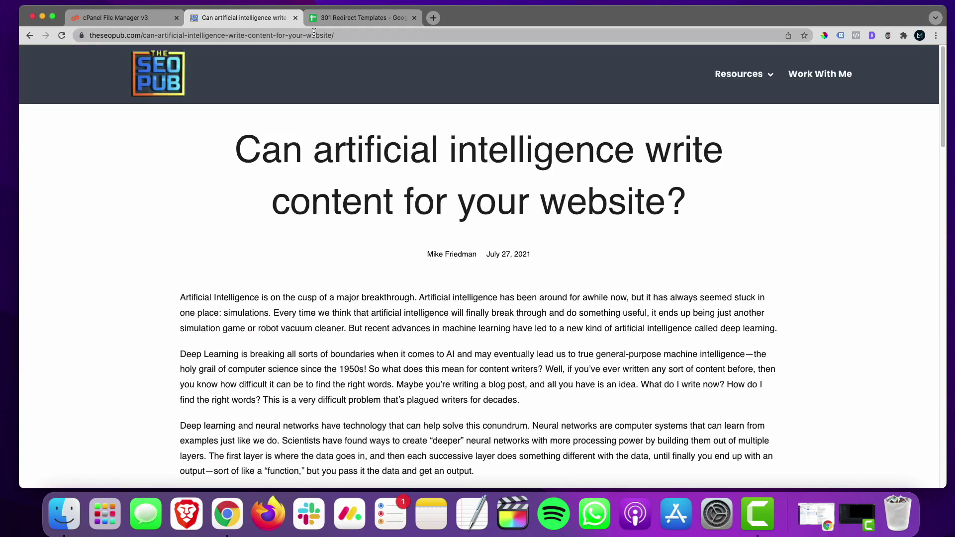
{"action": "left_click", "coordinate": [345, 33]}
{"action": "key", "text": "super+c"}
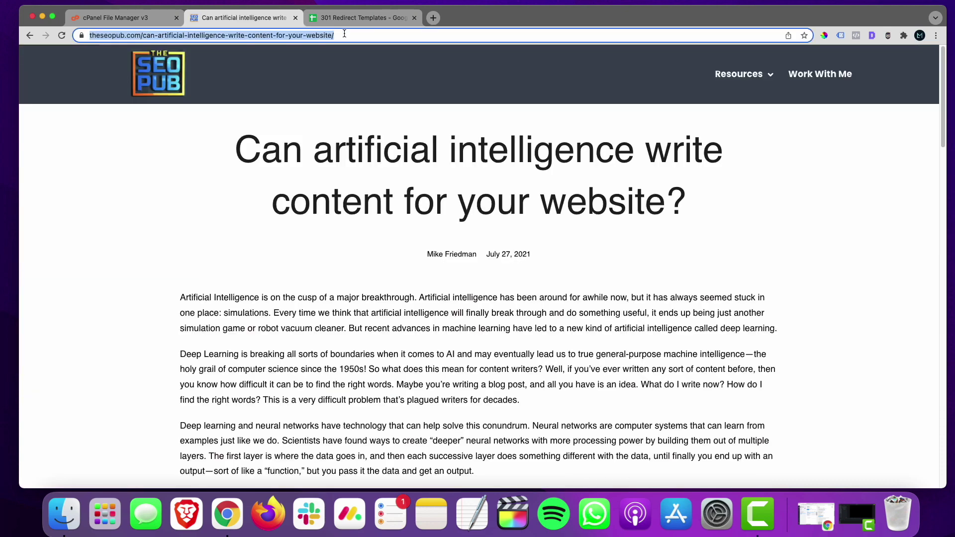
Open the "Redirect URL to another URL on same website" sheet in 301 Redirect Templates and read its instructions for old URLs.
{"action": "left_click", "coordinate": [354, 18]}
{"action": "left_click", "coordinate": [227, 478]}
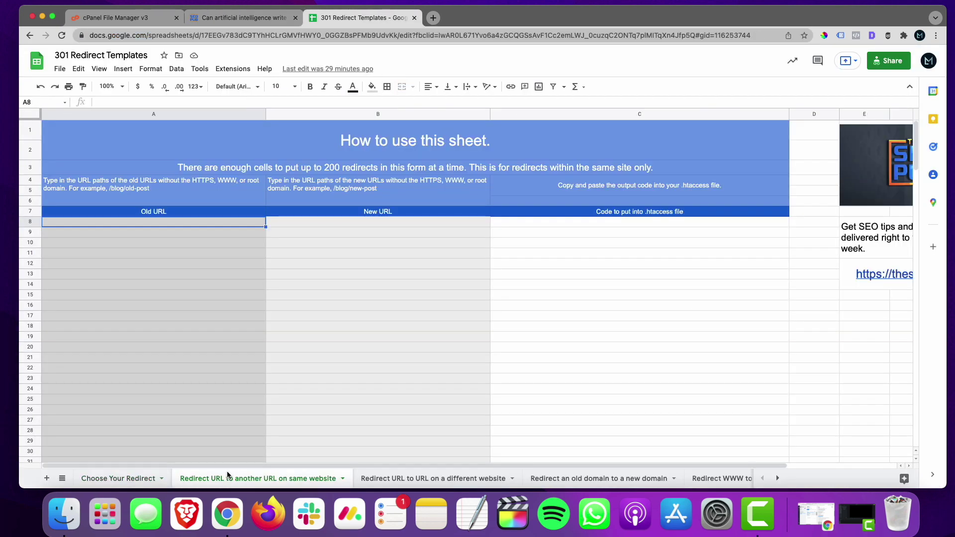
{"action": "left_click", "coordinate": [168, 147]}
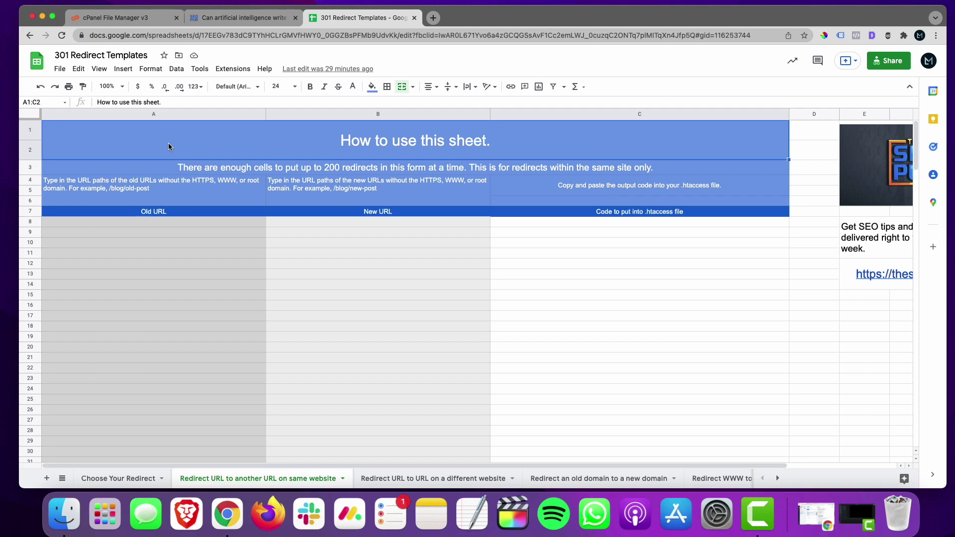
{"action": "left_click", "coordinate": [102, 190]}
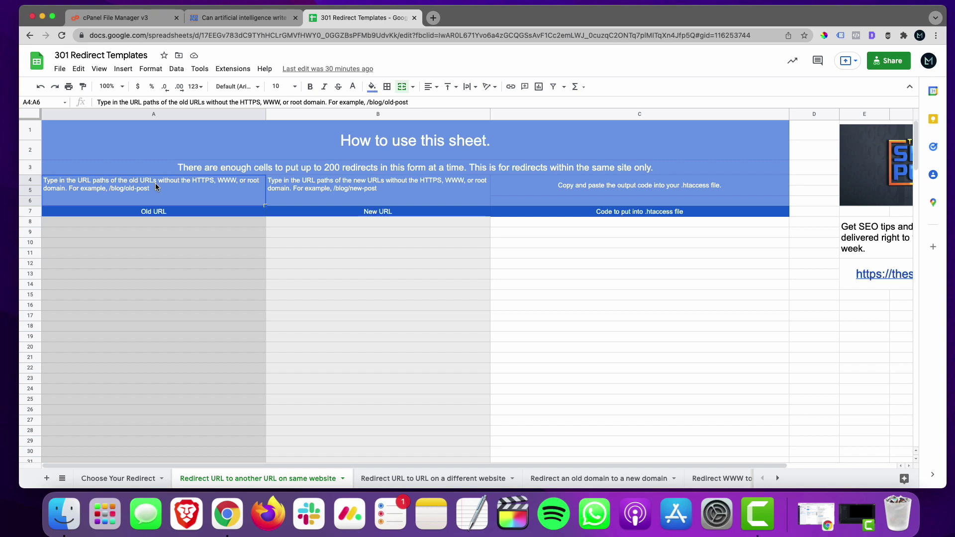
Paste the article URL into the first Old URL cell and remove the domain, leaving /can-artificial-intelligence-write-content-for-your-website/.
{"action": "left_click", "coordinate": [141, 222]}
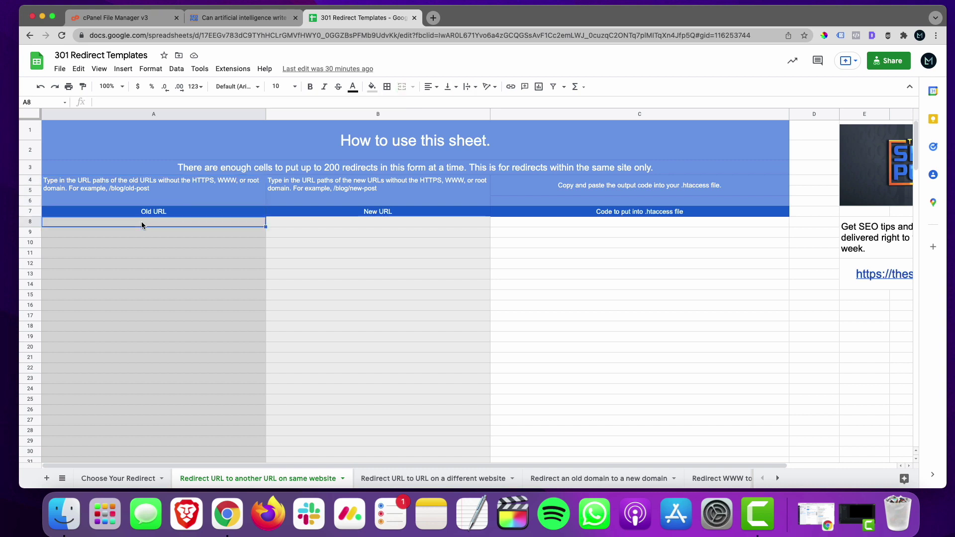
{"action": "left_click", "coordinate": [144, 101]}
{"action": "key", "text": "super+v"}
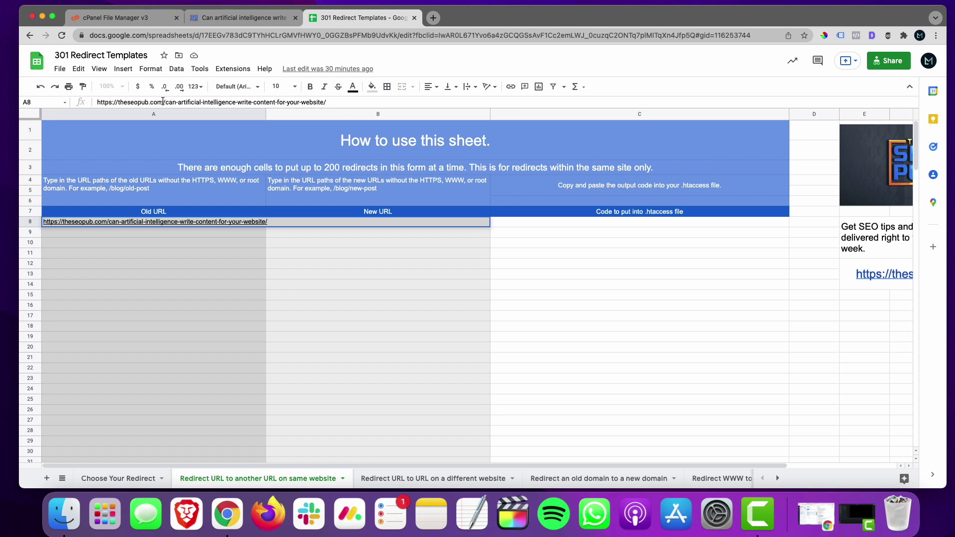
{"action": "left_click_drag", "start_coordinate": [163, 101], "coordinate": [99, 97]}
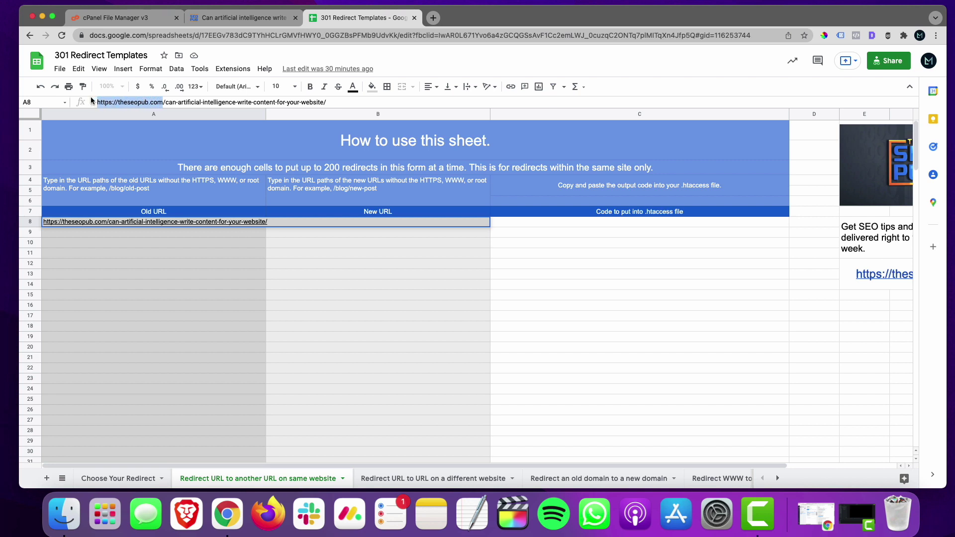
{"action": "key", "text": "BackSpace"}
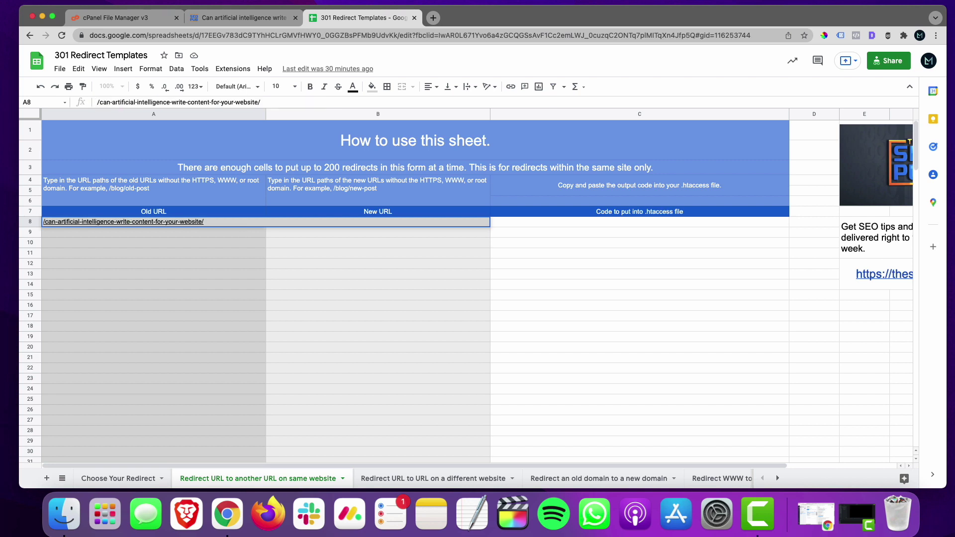
{"action": "key", "text": "Tab"}
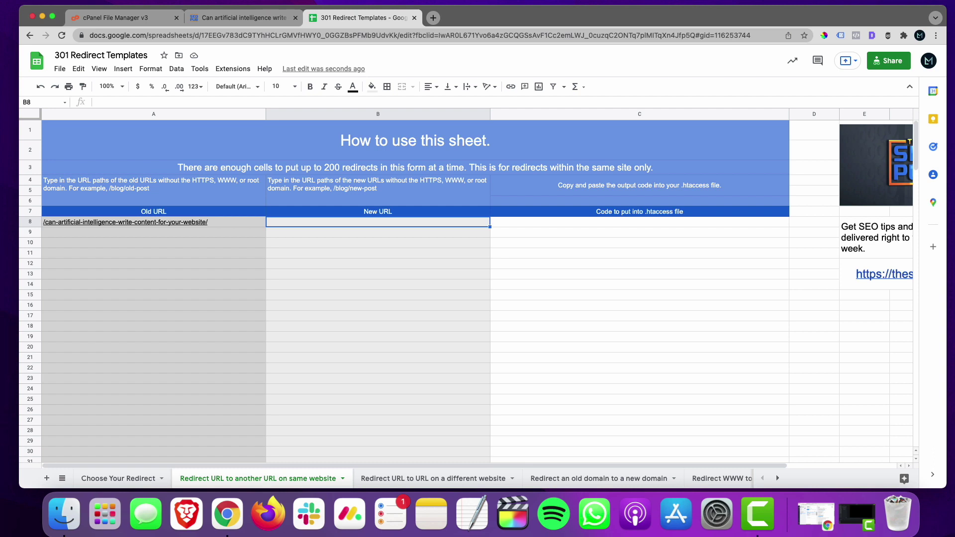
Enter /artifical-intelligence-can-write-for-your-website/ as the New URL for the first redirect.
{"action": "type", "text": "/"}
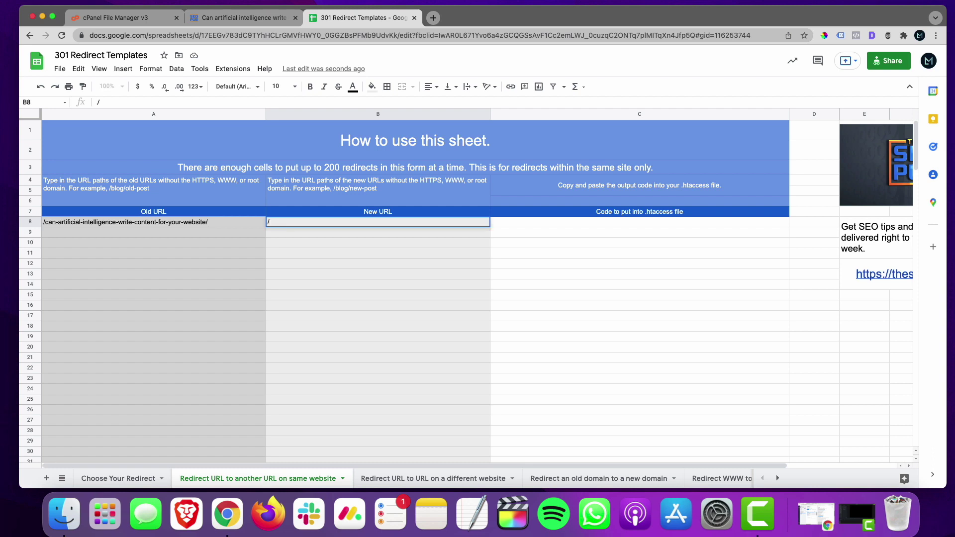
{"action": "type", "text": "artifical-intelligence-ca"}
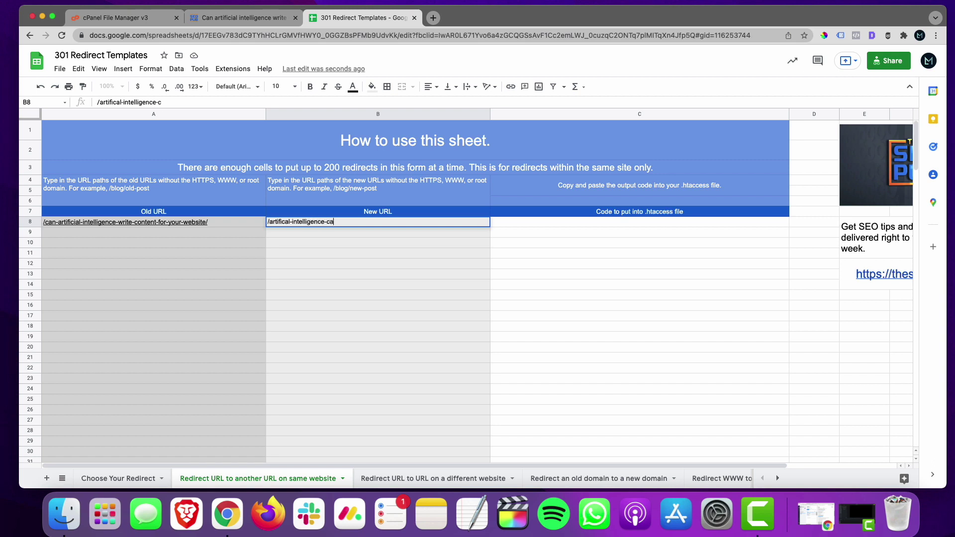
{"action": "type", "text": "n-write-for -your"}
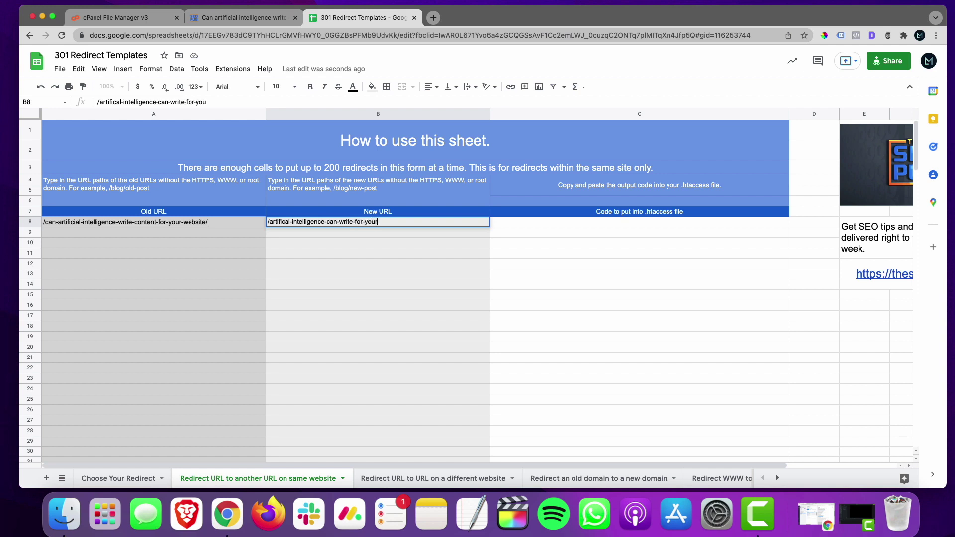
{"action": "type", "text": "-website/"}
{"action": "key", "text": "Return"}
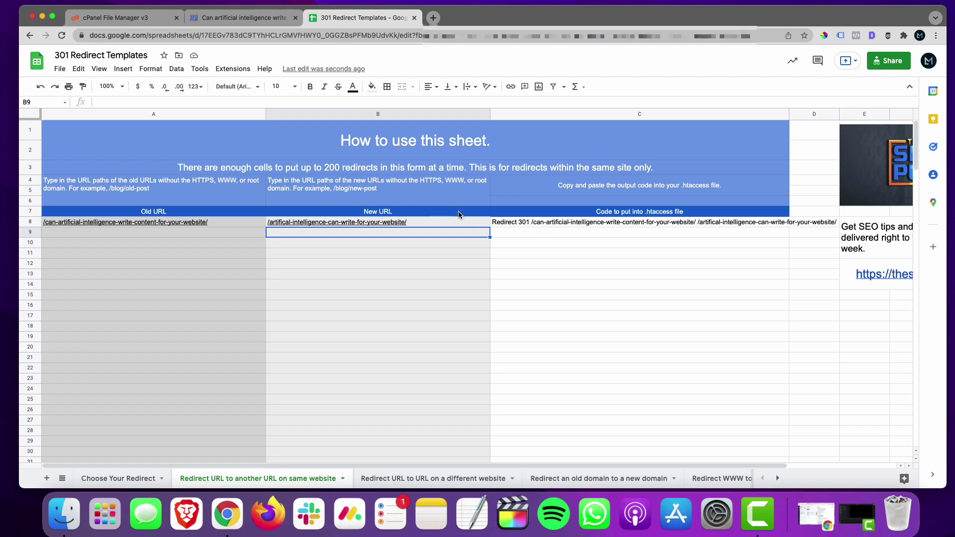
Select the generated redirect code in C8, then open the .htaccess file in public_html for editing in cPanel File Manager.
{"action": "left_click", "coordinate": [502, 224]}
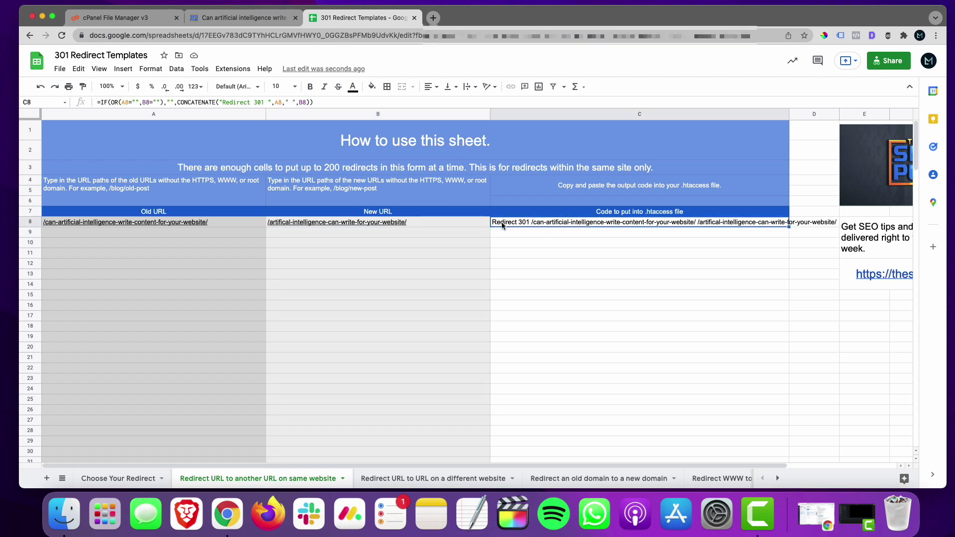
{"action": "left_click", "coordinate": [146, 20]}
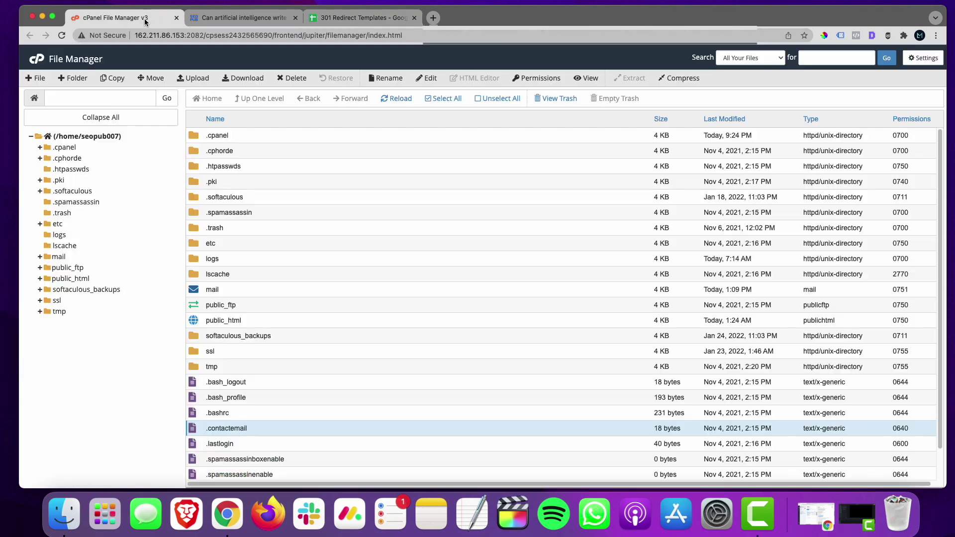
{"action": "double_click", "coordinate": [270, 320]}
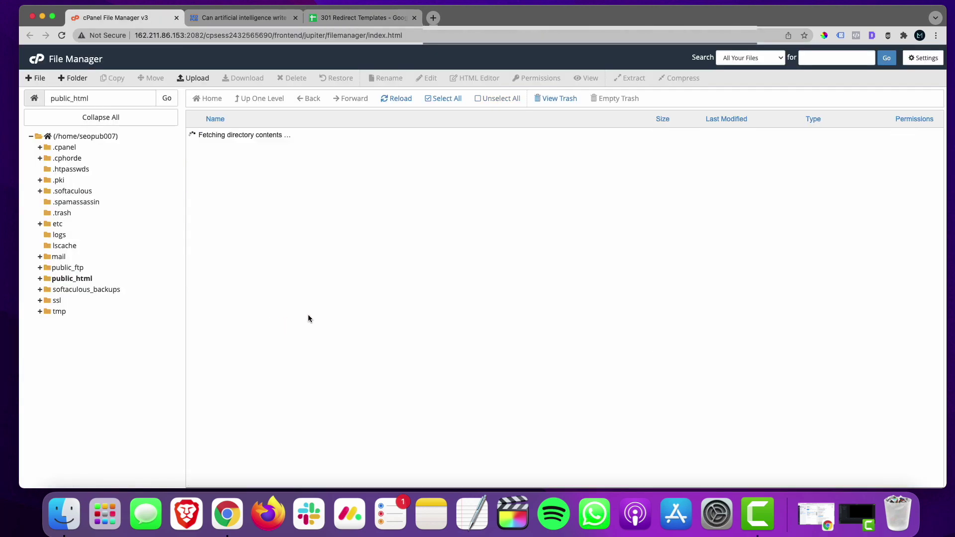
{"action": "right_click", "coordinate": [264, 212]}
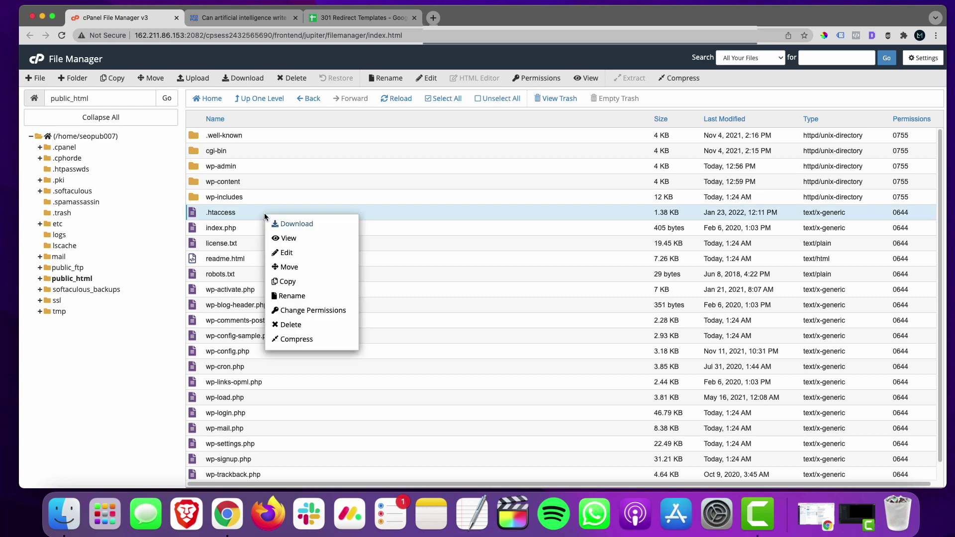
{"action": "left_click", "coordinate": [286, 253]}
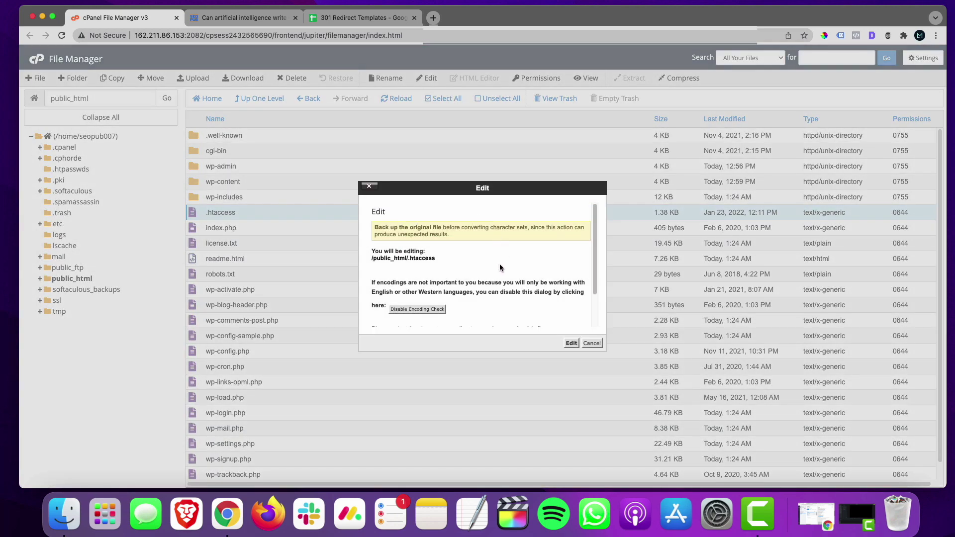
{"action": "left_click", "coordinate": [571, 343]}
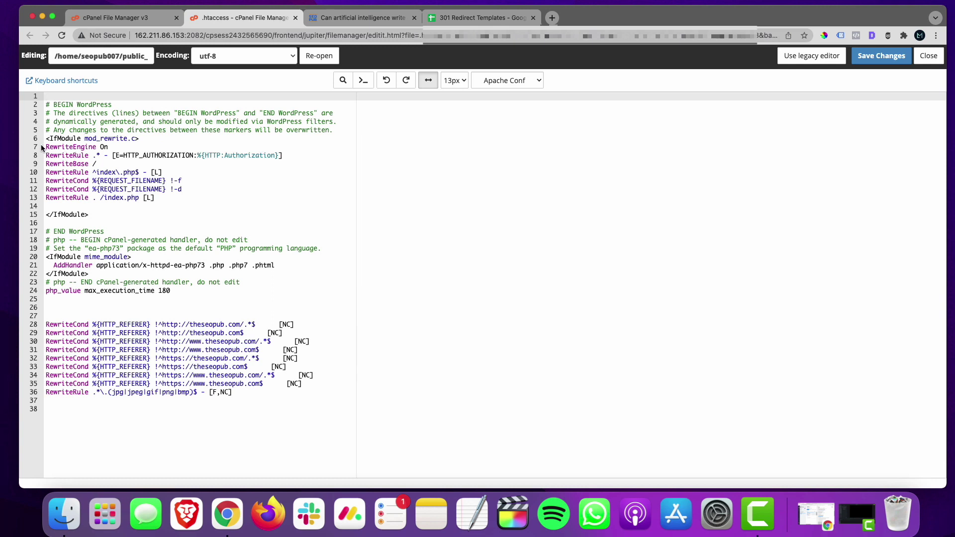
Insert the copied redirect code on a new line below "RewriteEngine On" in .htaccess and save the file.
{"action": "left_click", "coordinate": [123, 146]}
{"action": "key", "text": "Return"}
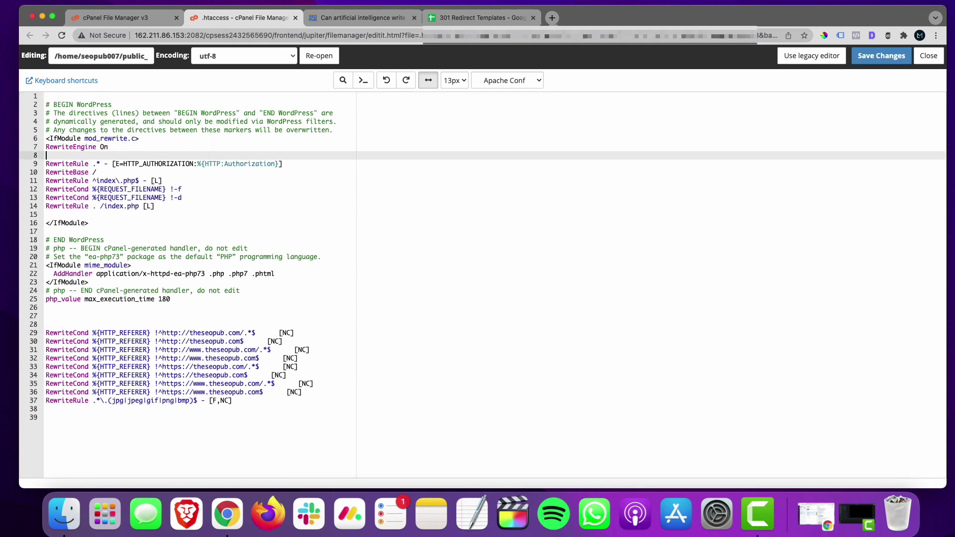
{"action": "type", "text": "Redirect 301 /can-artificial-intelligence-write-content-for-your-website/ /artifical-intelligence-can-write-for-your-website/"}
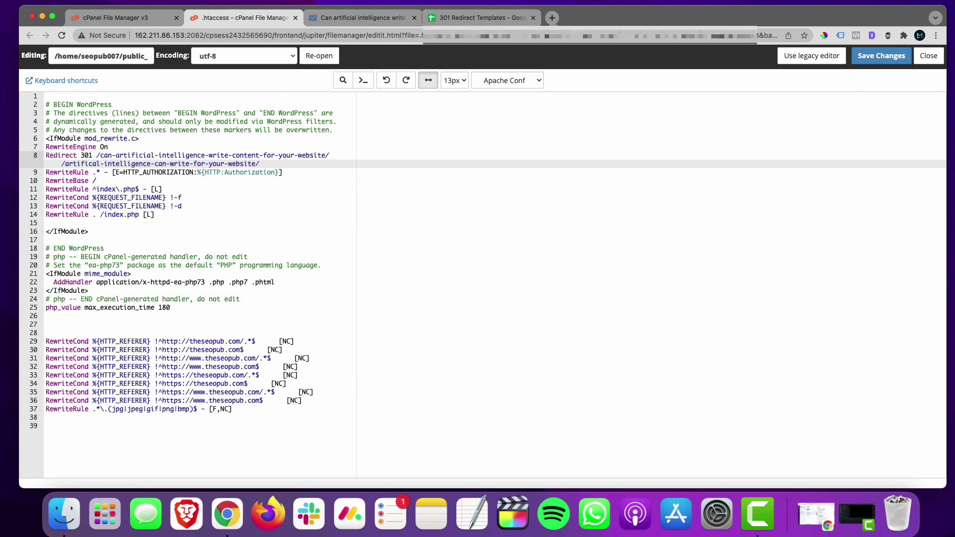
{"action": "left_click", "coordinate": [880, 55]}
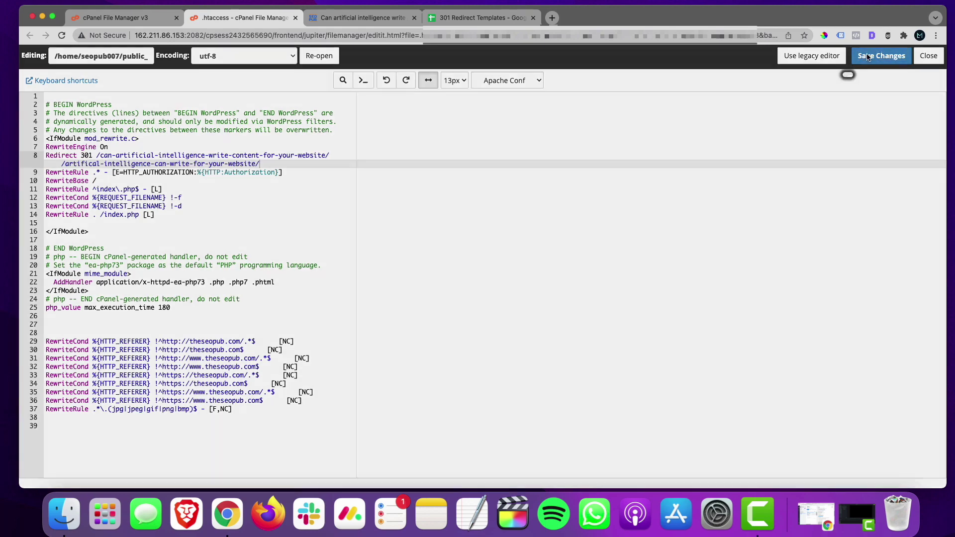
Reload the original "Can artificial intelligence write content for your website?" article page to test the redirect.
{"action": "left_click", "coordinate": [363, 18]}
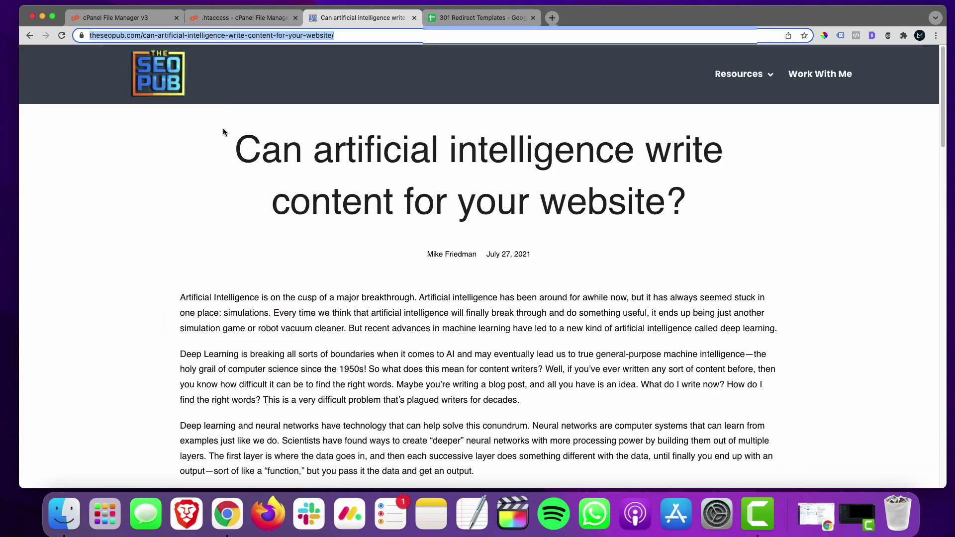
{"action": "left_click", "coordinate": [61, 35]}
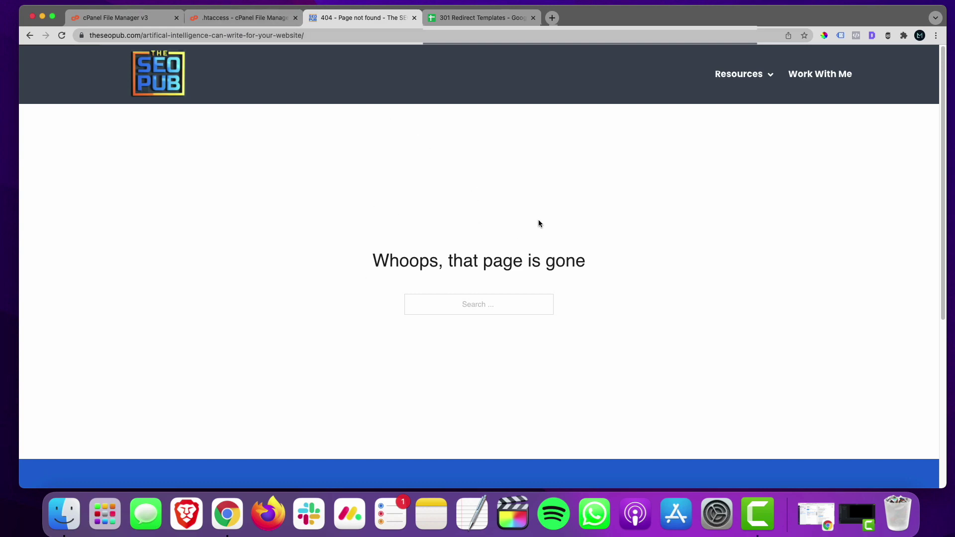
Open the "Redirect URL to URL on a different website" sheet, and copy the URL of the site's "How to identify cumulative layout shifts" article.
{"action": "left_click", "coordinate": [480, 17]}
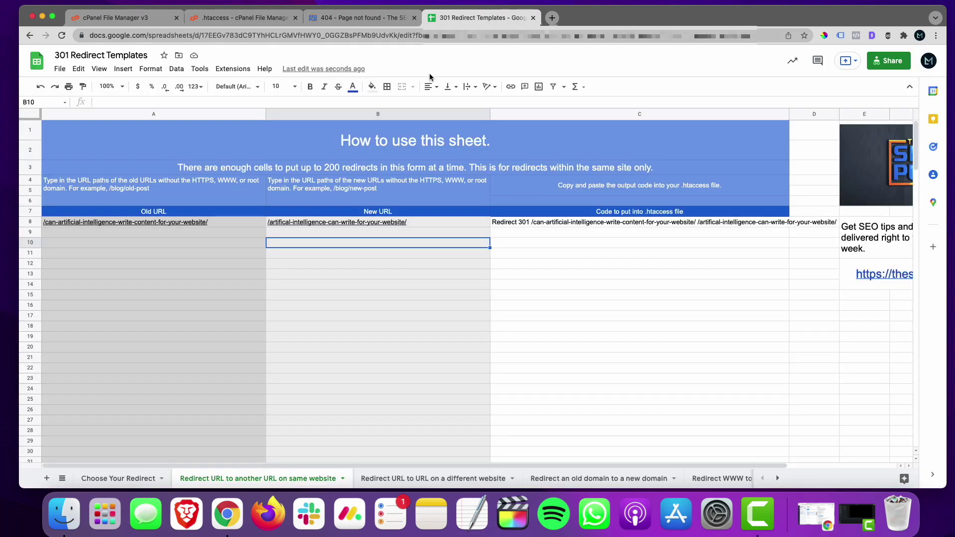
{"action": "left_click", "coordinate": [401, 476]}
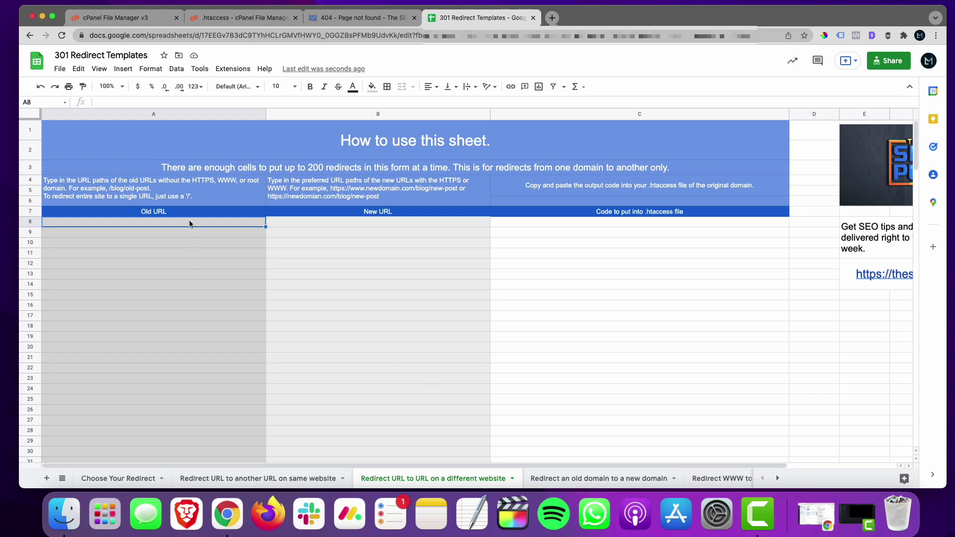
{"action": "left_click", "coordinate": [338, 17]}
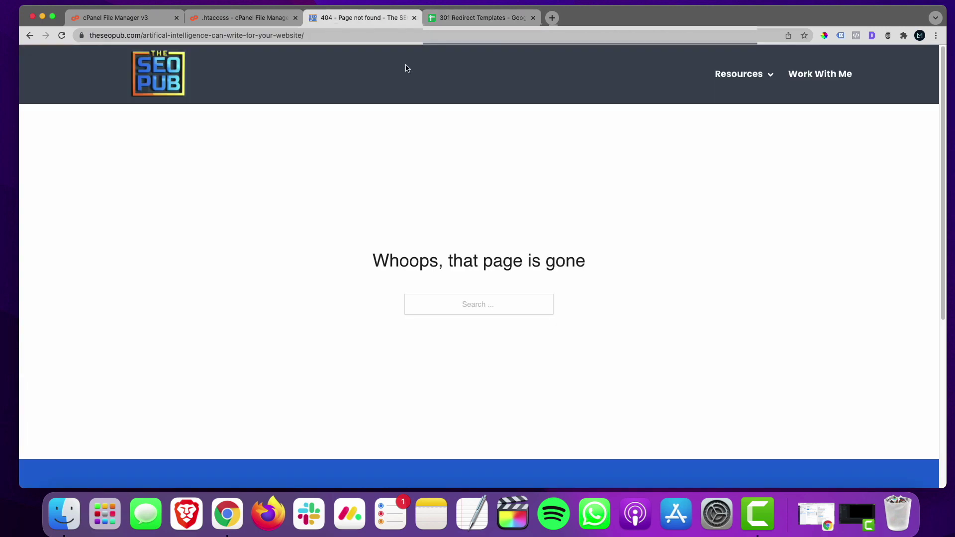
{"action": "left_click", "coordinate": [733, 99]}
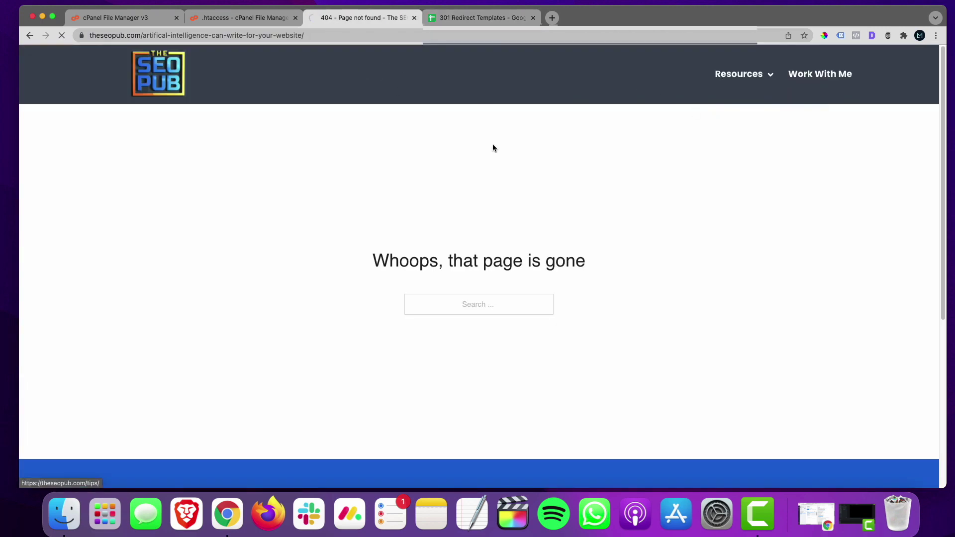
{"action": "scroll", "coordinate": [762, 316], "scroll_direction": "down", "scroll_amount": 5}
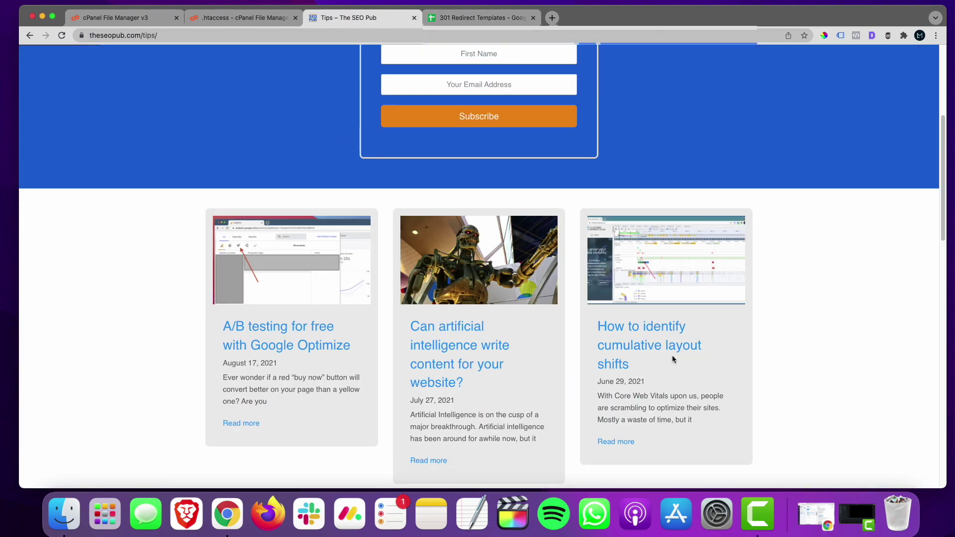
{"action": "left_click", "coordinate": [631, 348]}
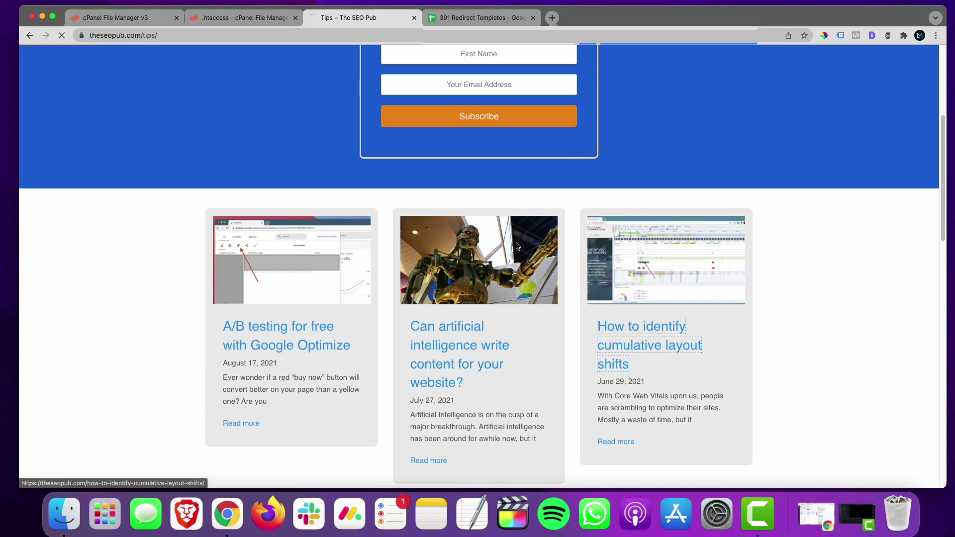
{"action": "left_click", "coordinate": [296, 35]}
{"action": "key", "text": "super+c"}
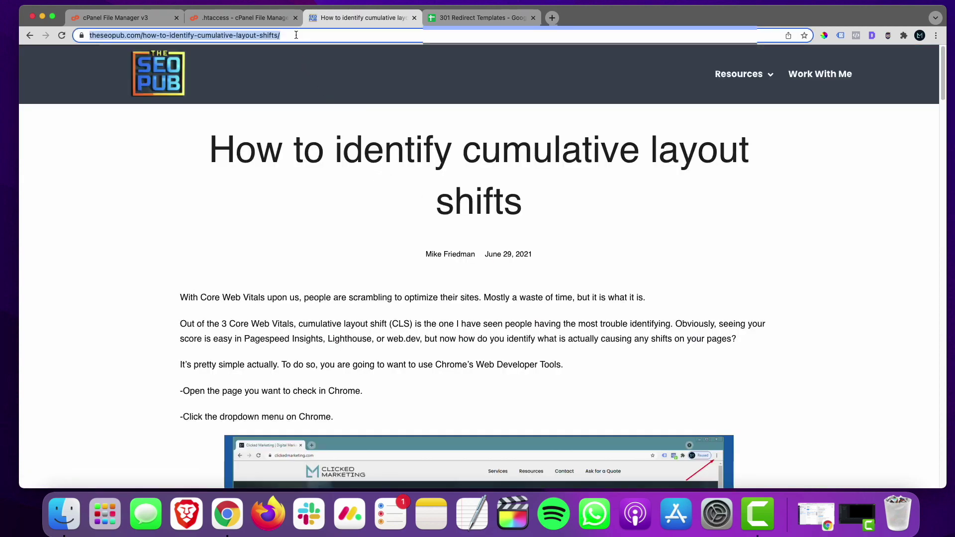
Paste the article URL into Old URL cell A8 and remove the domain, leaving /how-to-identify-cumulative-layout-shifts/.
{"action": "left_click", "coordinate": [440, 22]}
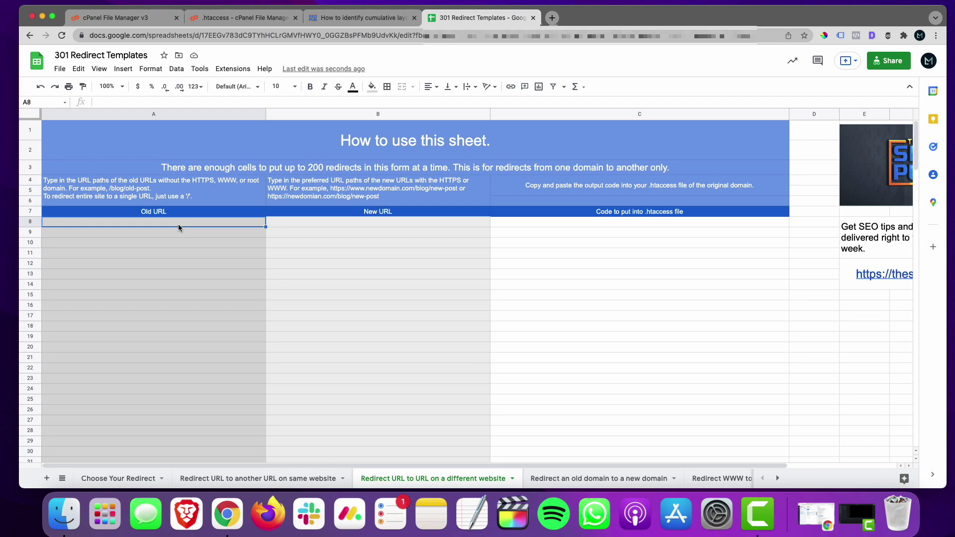
{"action": "left_click", "coordinate": [137, 101]}
{"action": "key", "text": "super+v"}
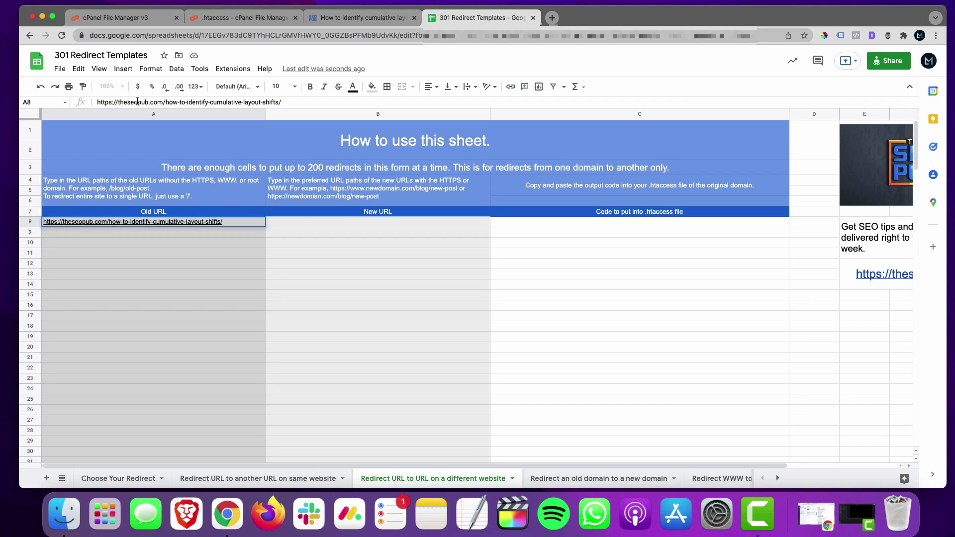
{"action": "left_click_drag", "start_coordinate": [163, 102], "coordinate": [99, 104]}
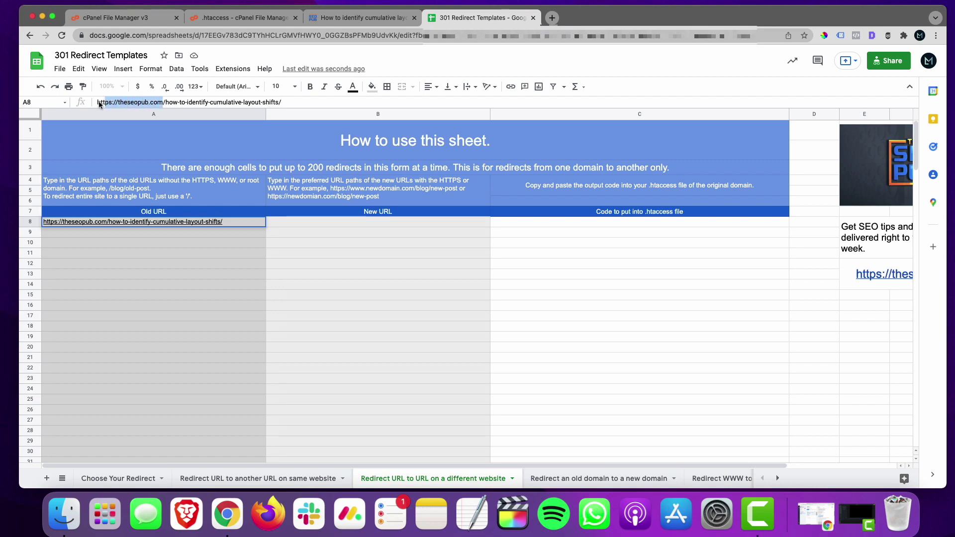
{"action": "key", "text": "BackSpace"}
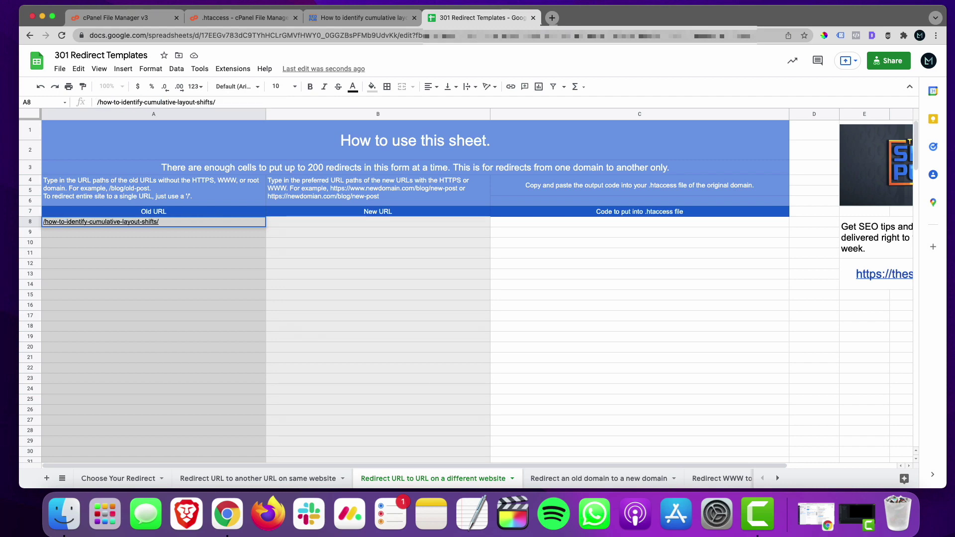
{"action": "key", "text": "Return"}
{"action": "key", "text": "Up"}
{"action": "left_click", "coordinate": [378, 221]}
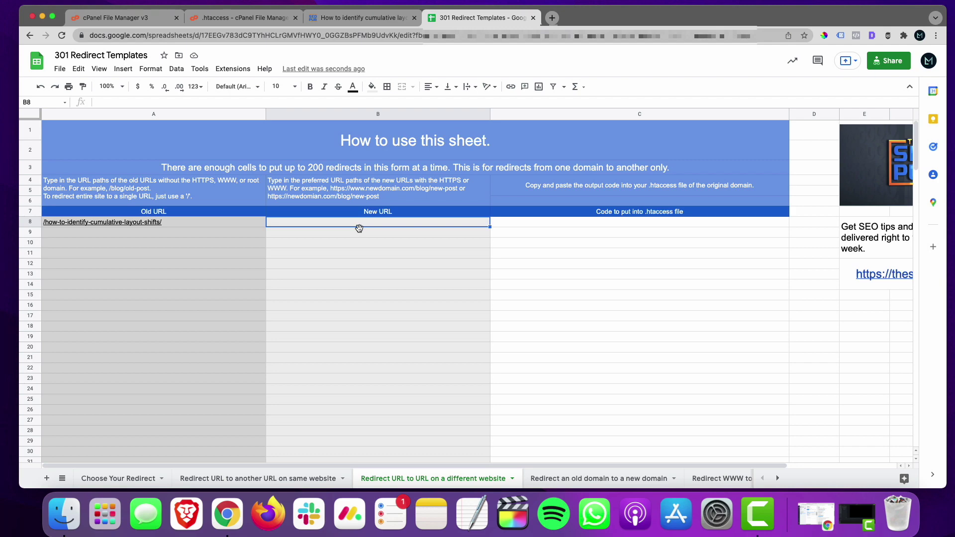
{"action": "left_click", "coordinate": [276, 102]}
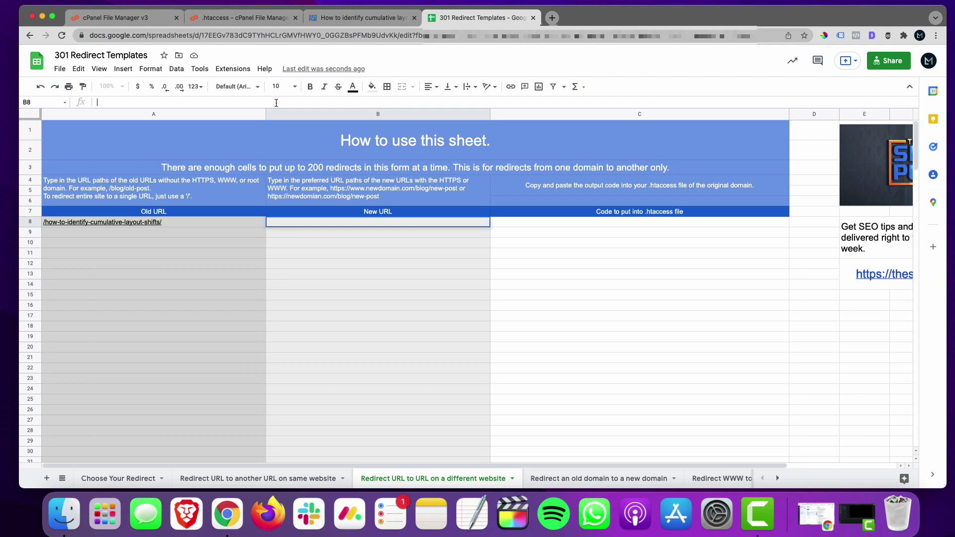
{"action": "key", "text": "cmd+v"}
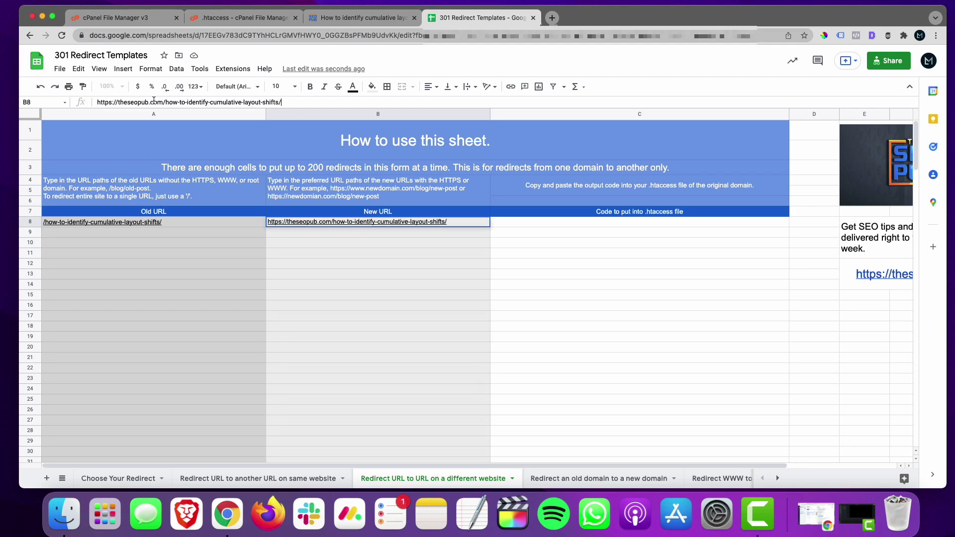
{"action": "left_click_drag", "start_coordinate": [149, 102], "coordinate": [117, 103]}
{"action": "type", "text": "clic"}
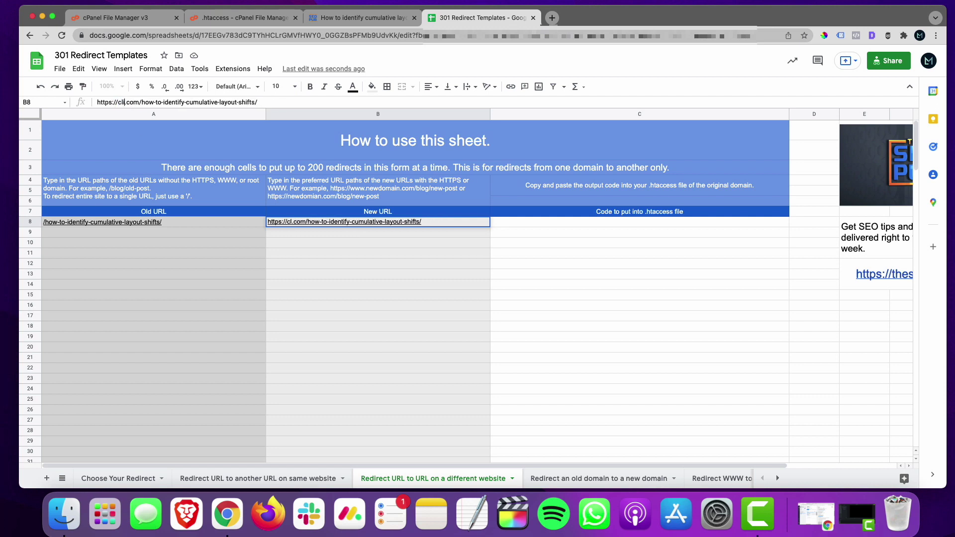
{"action": "type", "text": "kedmarketing"}
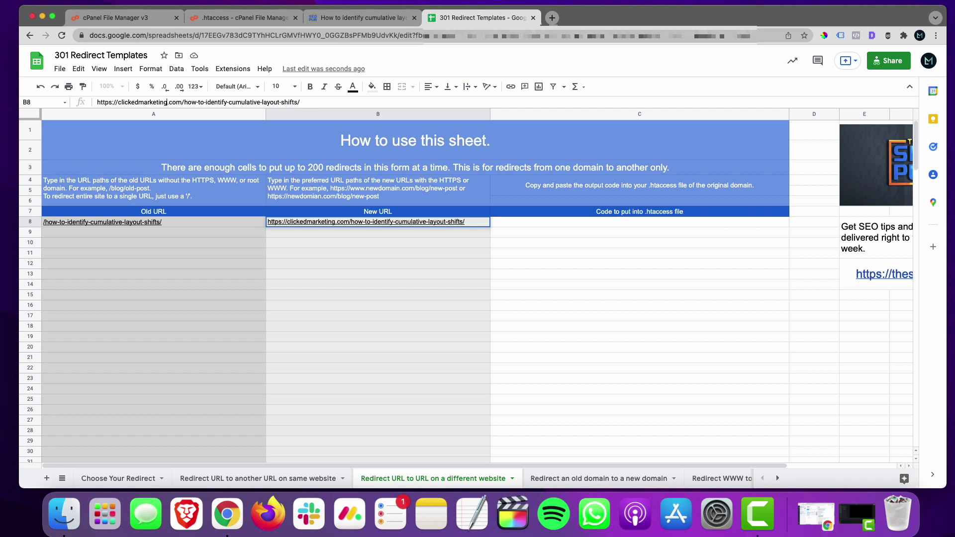
Copy the generated redirect code from C8 onto the empty line 8 of .htaccess and save the file.
{"action": "left_click", "coordinate": [639, 222]}
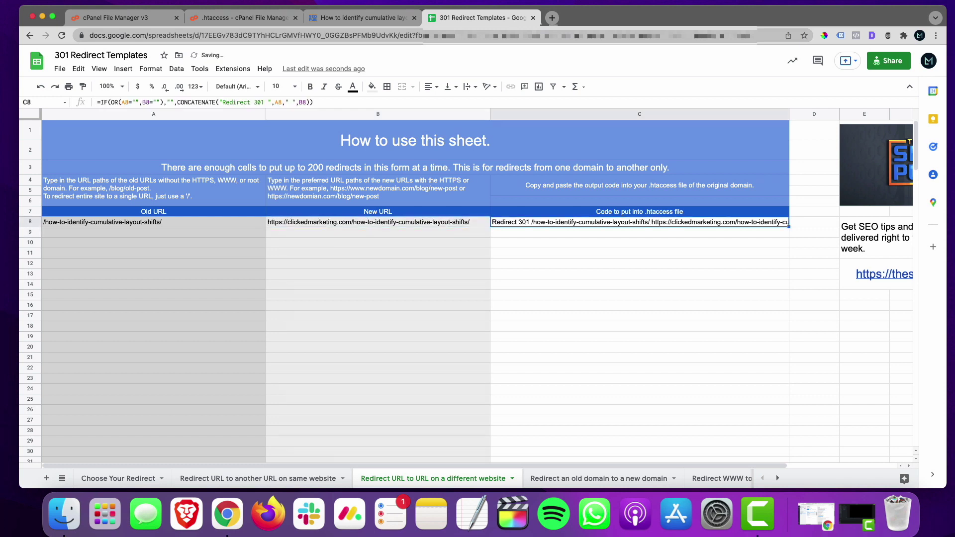
{"action": "key", "text": "super+c"}
{"action": "left_click", "coordinate": [246, 22]}
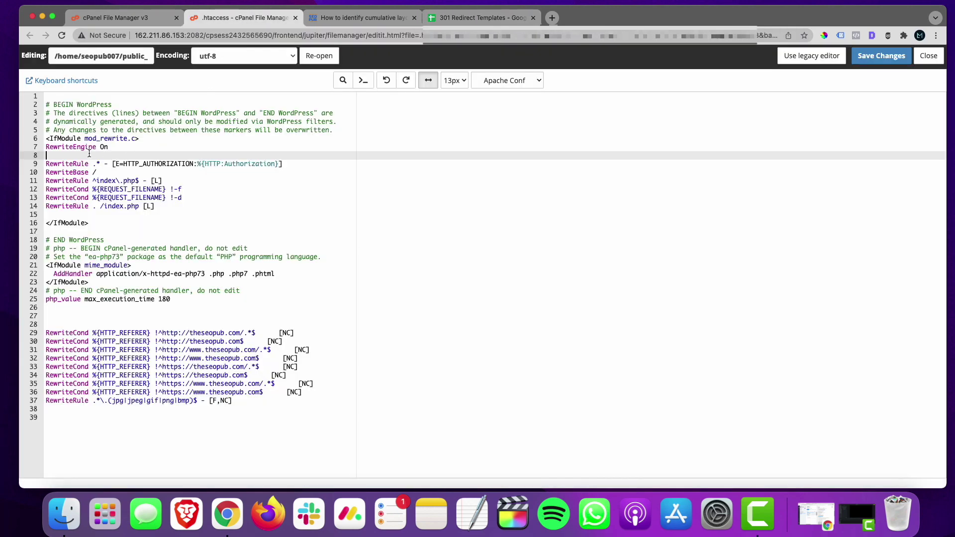
{"action": "key", "text": "super+v"}
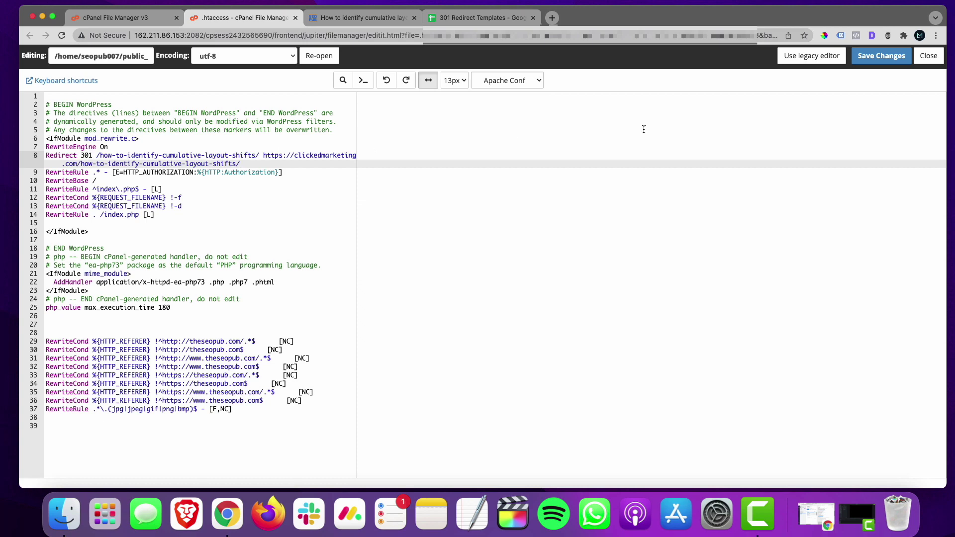
{"action": "left_click", "coordinate": [865, 65]}
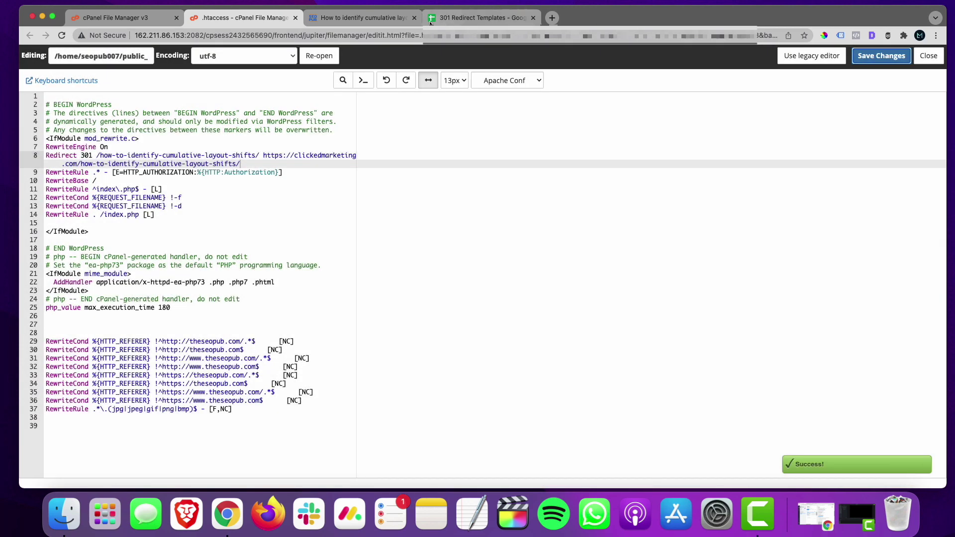
Test the redirect by reloading the Tips page and opening "How to identify cumulative layout shifts", and examine the resulting URL.
{"action": "left_click", "coordinate": [391, 17]}
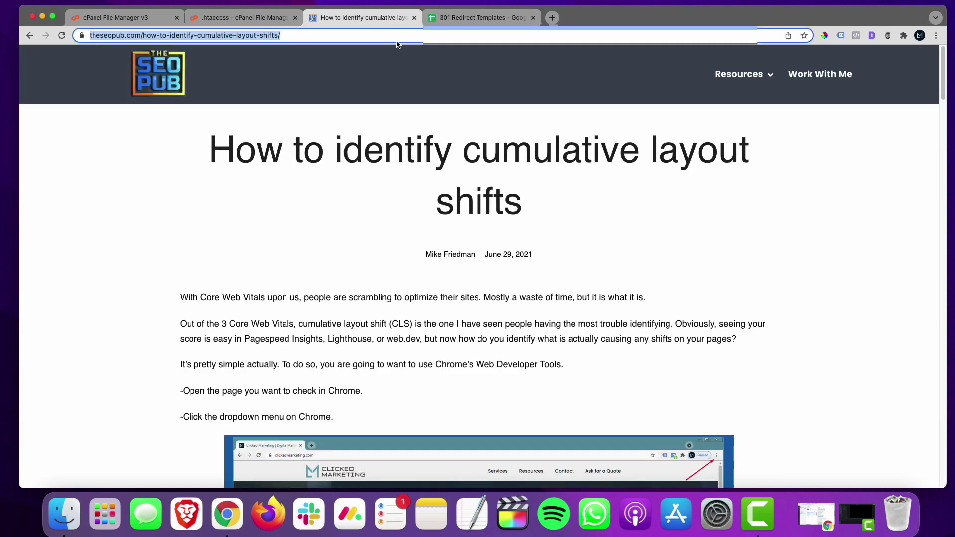
{"action": "key", "text": "super+r"}
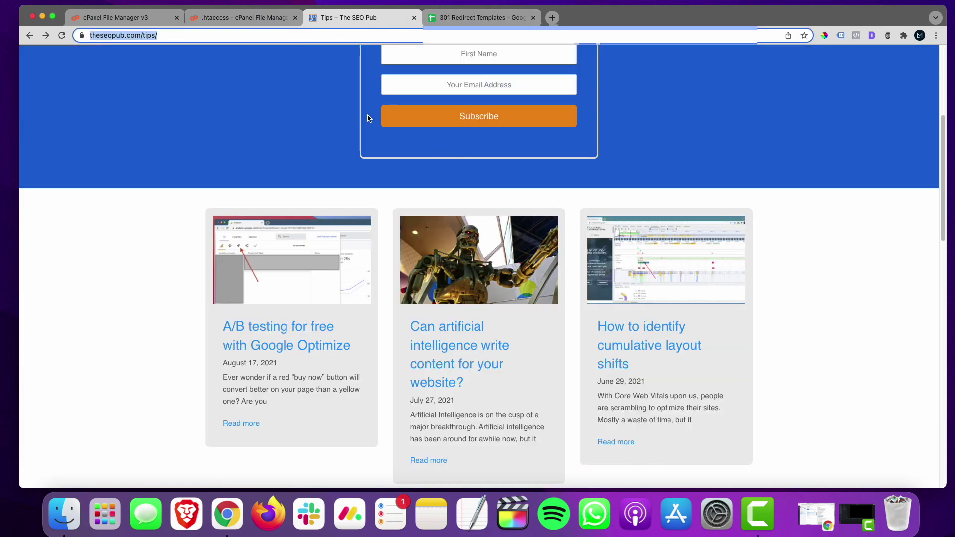
{"action": "left_click", "coordinate": [62, 35]}
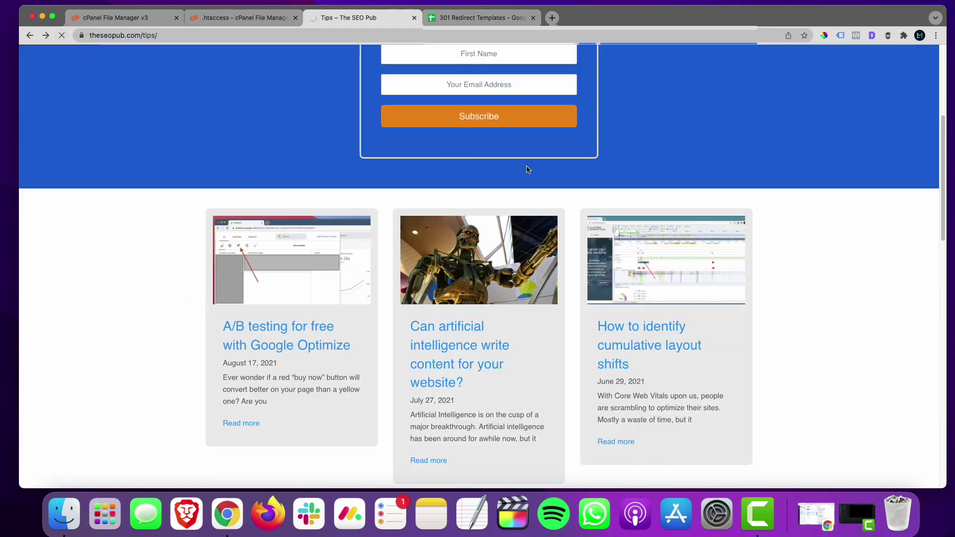
{"action": "left_click", "coordinate": [644, 349]}
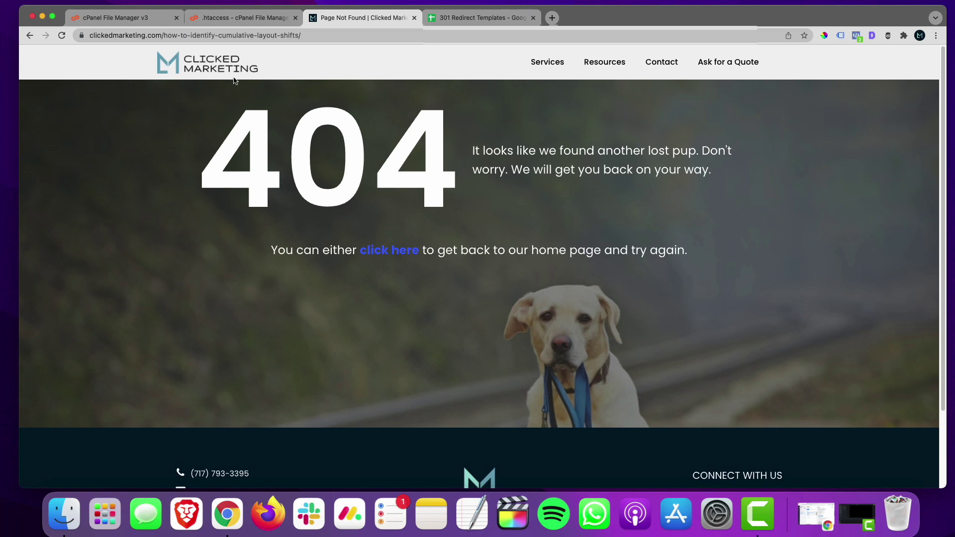
{"action": "left_click_drag", "start_coordinate": [179, 36], "coordinate": [324, 35]}
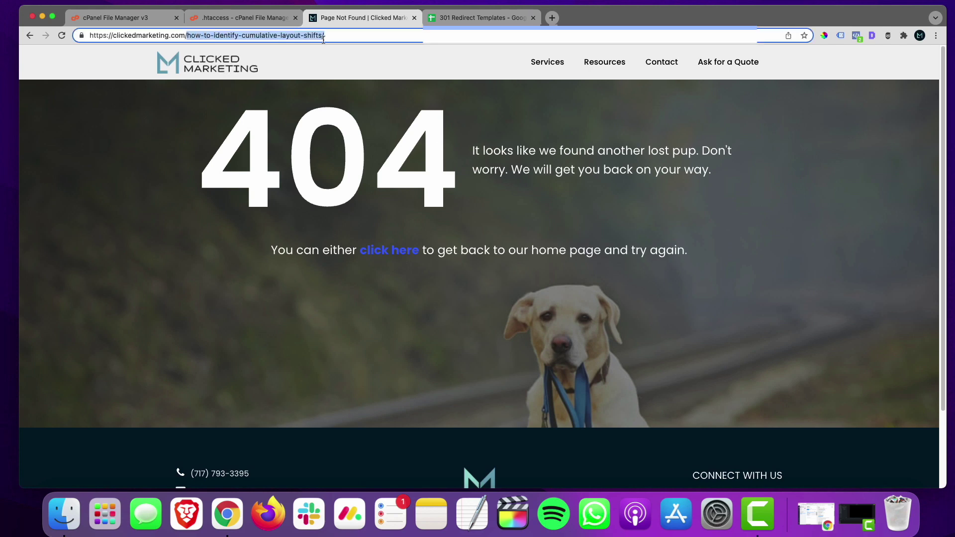
{"action": "left_click", "coordinate": [140, 35]}
{"action": "left_click_drag", "start_coordinate": [114, 36], "coordinate": [369, 39]}
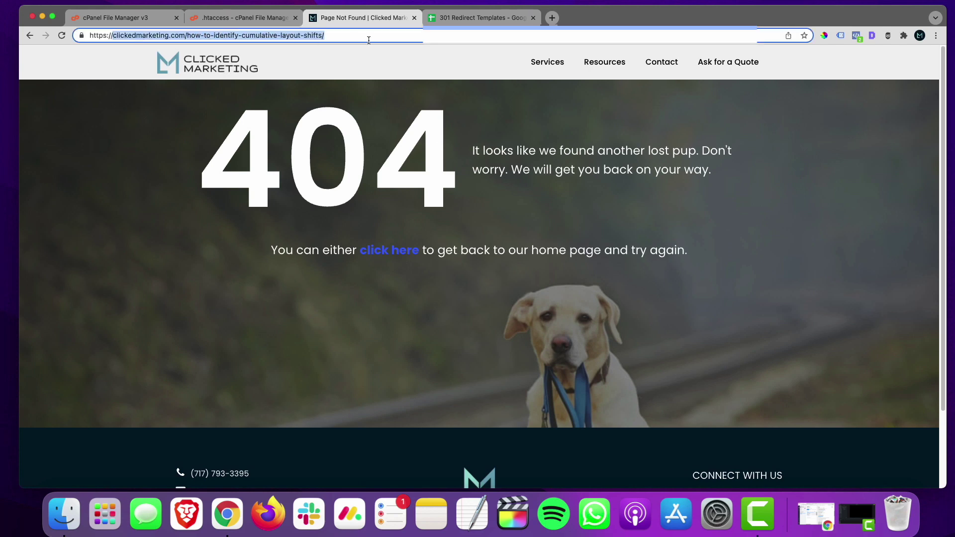
Return to the 301 Redirect Templates spreadsheet and examine how many redirect rows the different-website sheet offers.
{"action": "left_click", "coordinate": [462, 19]}
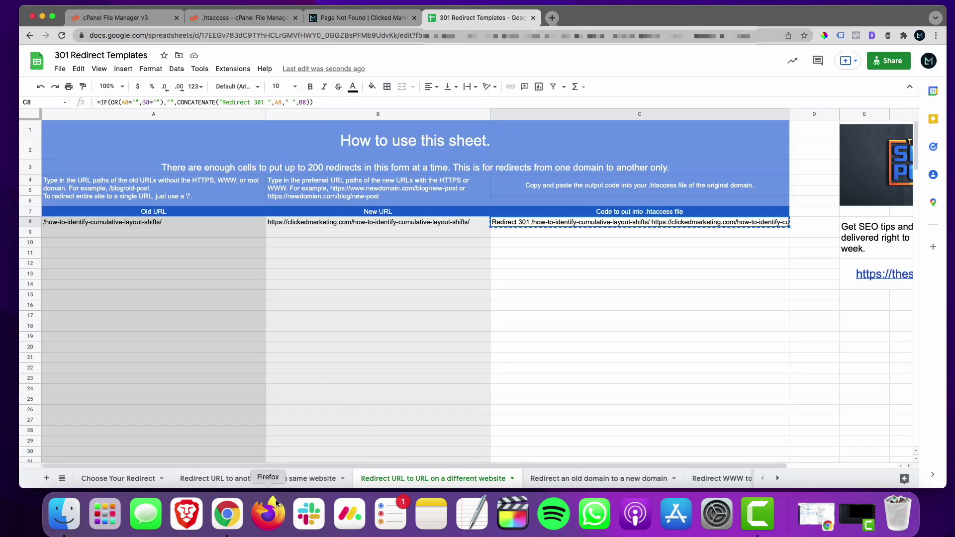
{"action": "scroll", "coordinate": [185, 331], "scroll_direction": "down", "scroll_amount": 20}
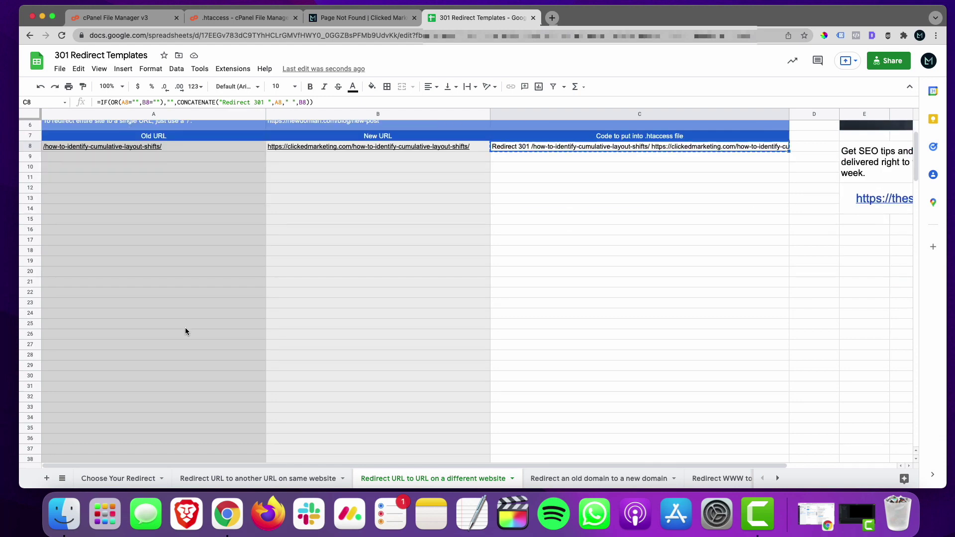
{"action": "scroll", "coordinate": [185, 332], "scroll_direction": "down", "scroll_amount": 20}
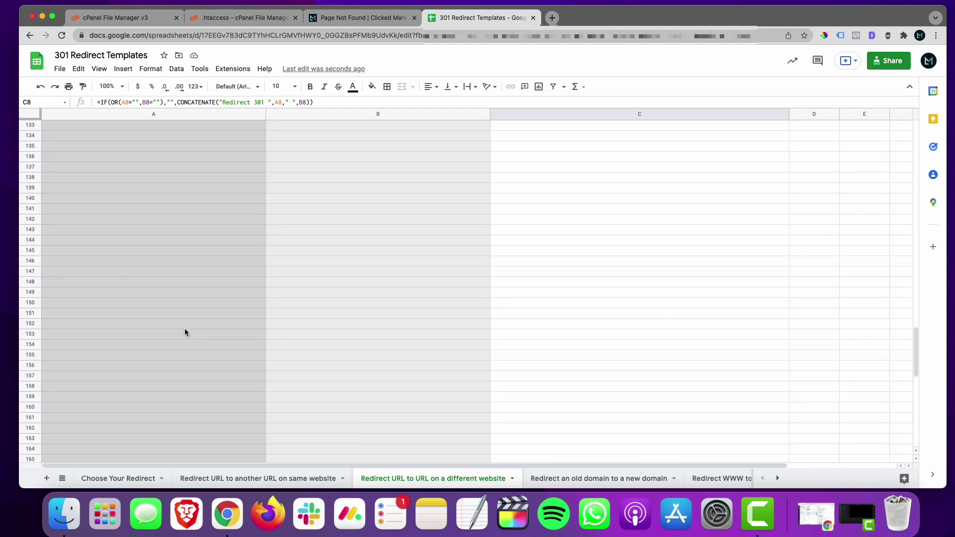
{"action": "scroll", "coordinate": [185, 332], "scroll_direction": "down", "scroll_amount": 3}
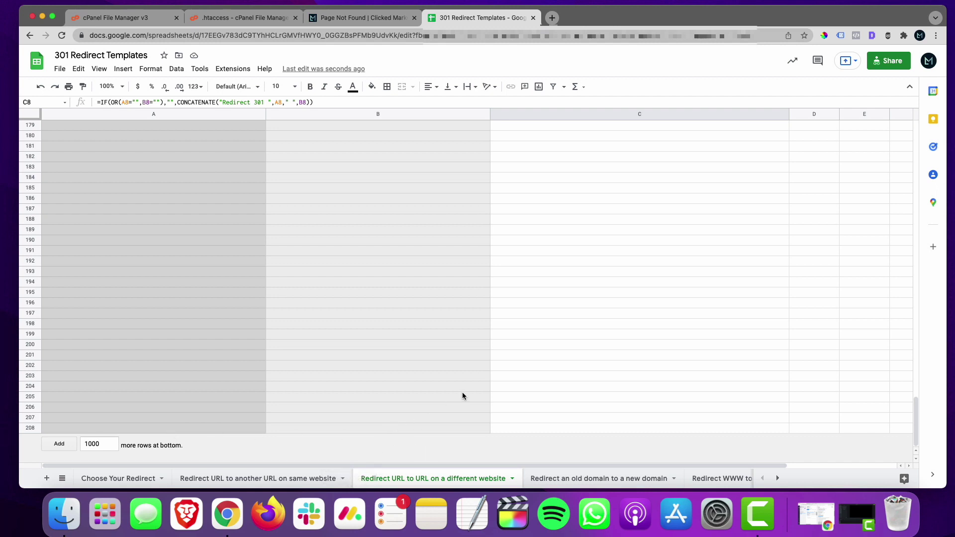
On the different-website redirect sheet, set the Old URL in A8 to / for redirecting the entire site to a single URL.
{"action": "left_click_drag", "start_coordinate": [264, 398], "coordinate": [598, 431]}
{"action": "left_click", "coordinate": [540, 399]}
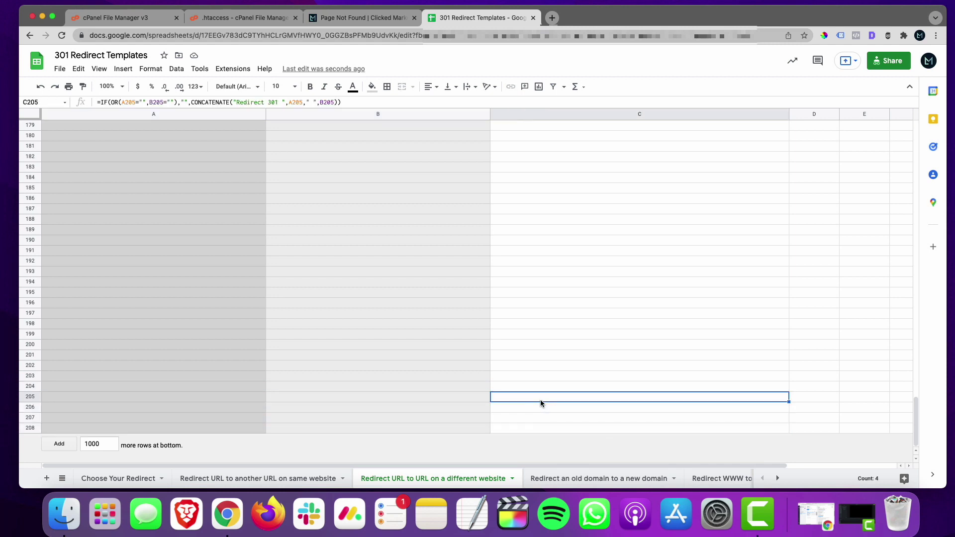
{"action": "scroll", "coordinate": [361, 386], "scroll_direction": "up", "scroll_amount": 20}
{"action": "scroll", "coordinate": [362, 389], "scroll_direction": "up", "scroll_amount": 20}
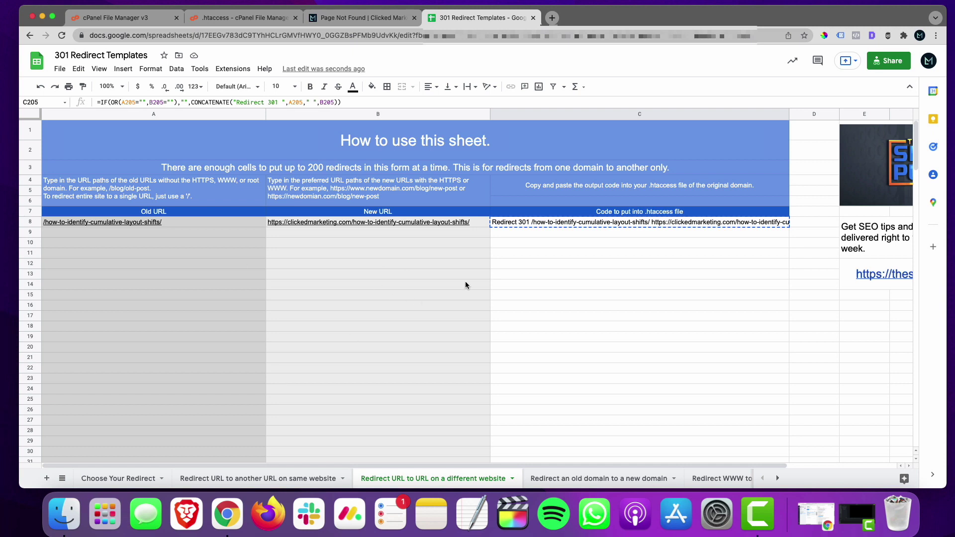
{"action": "left_click", "coordinate": [154, 265]}
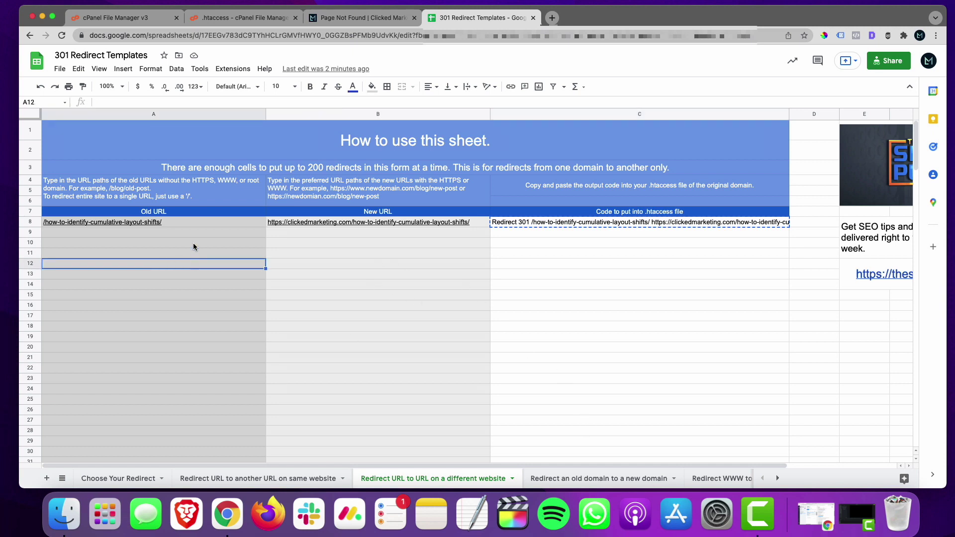
{"action": "left_click", "coordinate": [180, 221]}
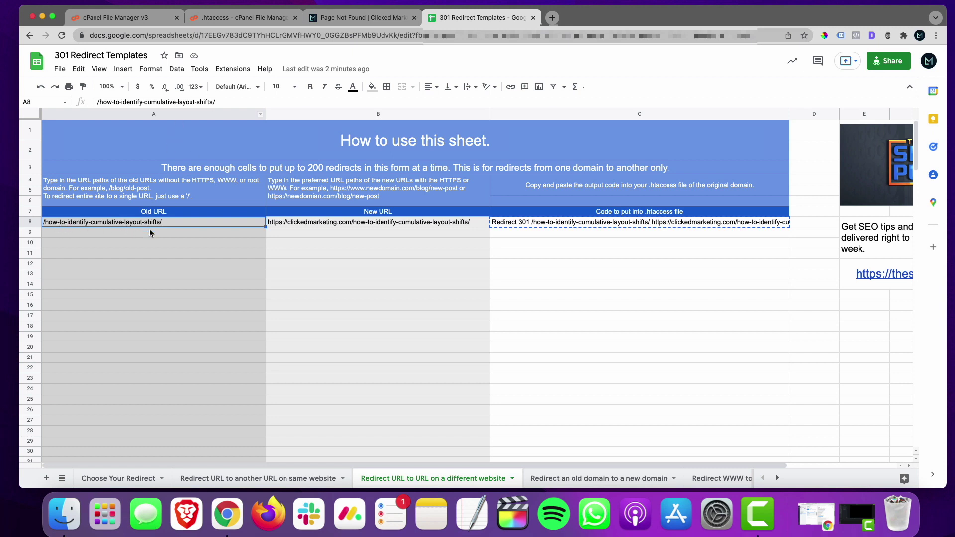
{"action": "type", "text": "/"}
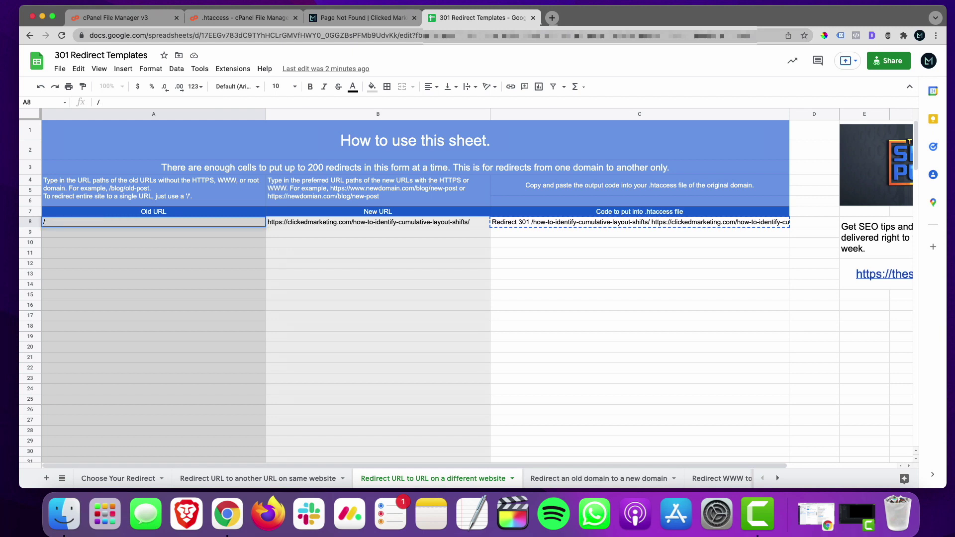
{"action": "key", "text": "Return"}
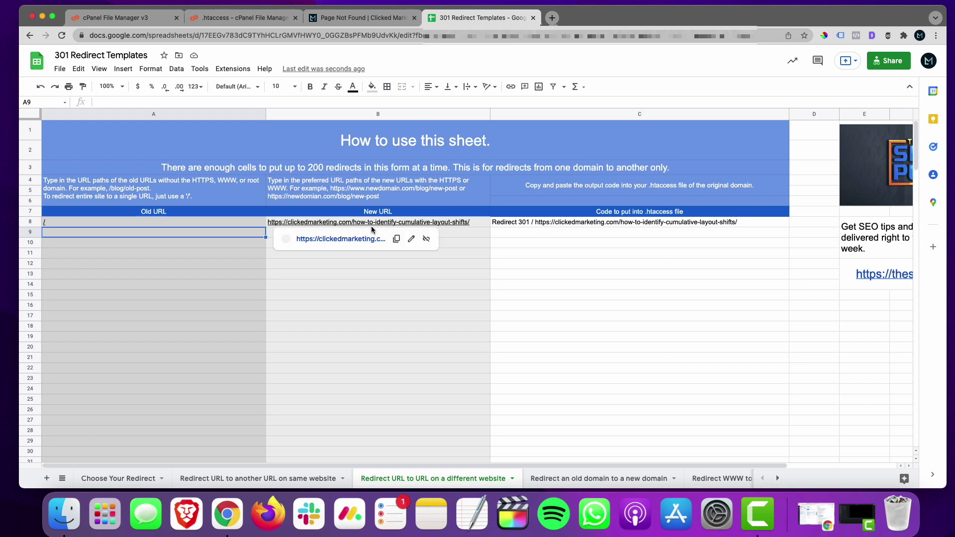
On the old-domain-to-new-domain sheet, enter theseopub.com as the Old URL in A7 and clickedmarketing.com as the New URL in B7.
{"action": "key", "text": "alt+Down"}
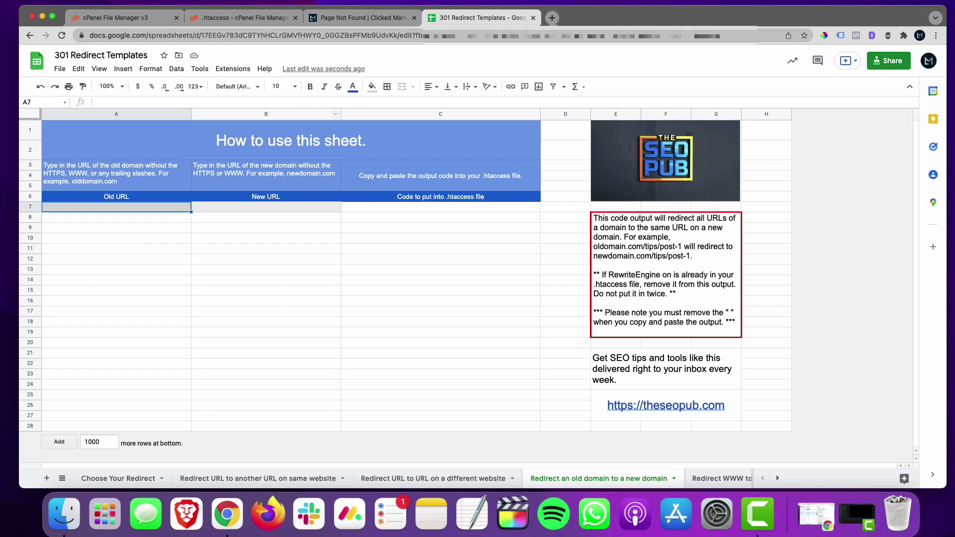
{"action": "type", "text": "the"}
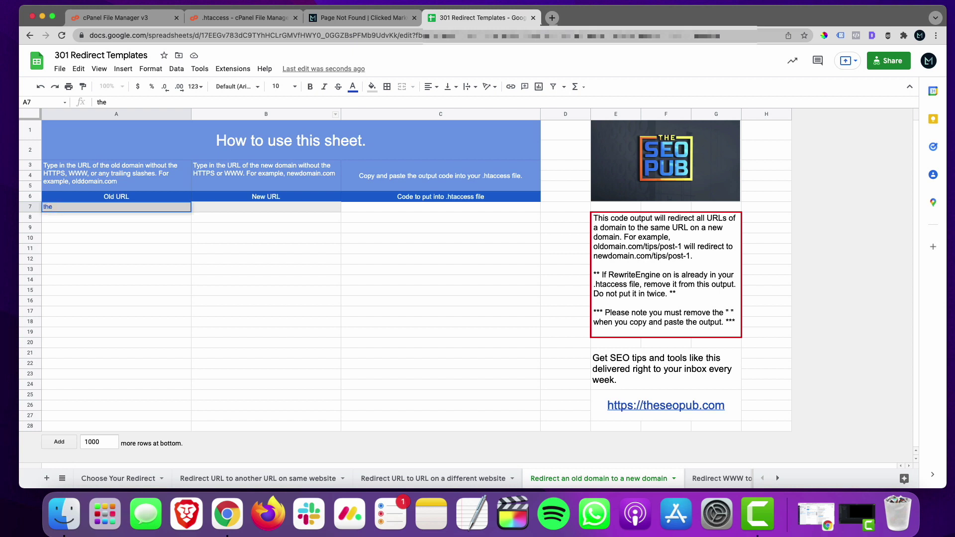
{"action": "type", "text": "seopub.com"}
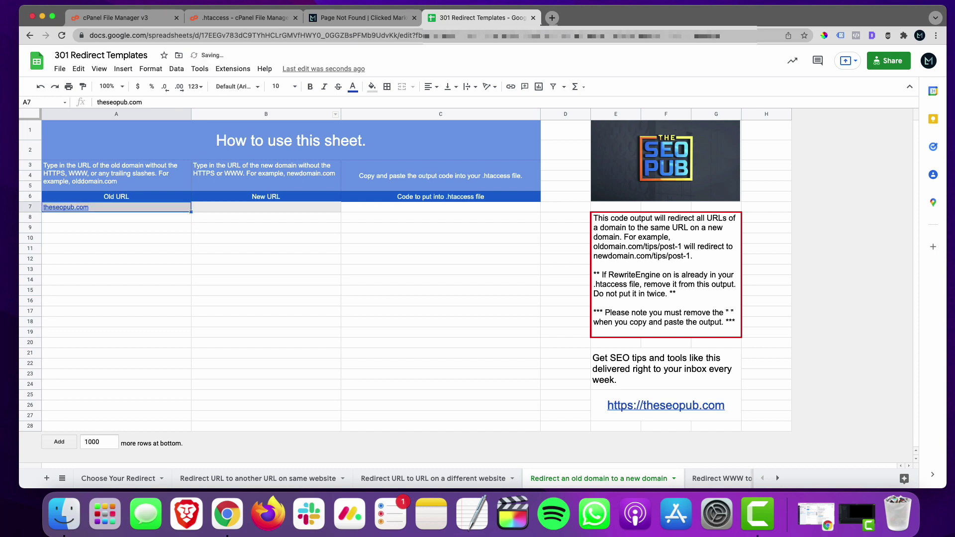
{"action": "key", "text": "Tab"}
{"action": "type", "text": "clicked"}
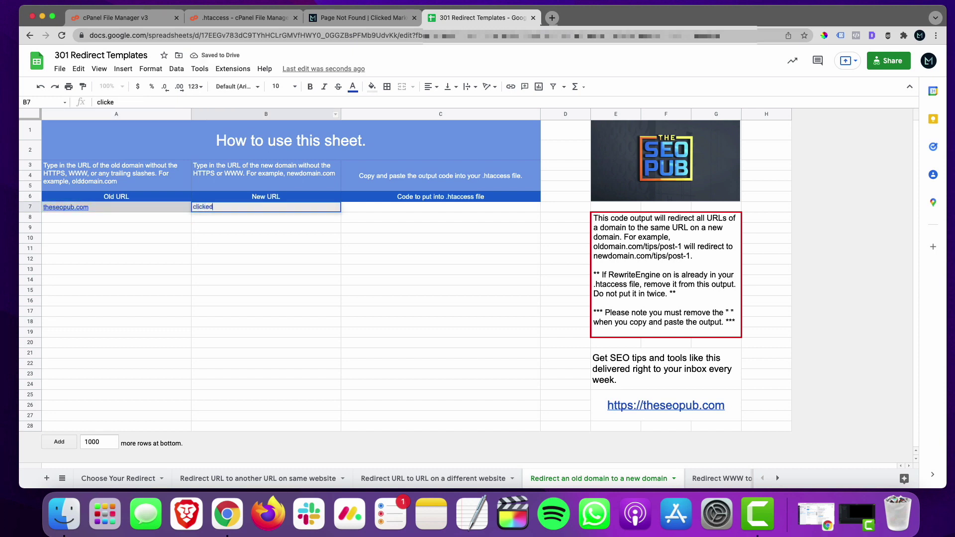
{"action": "type", "text": "marketing"}
{"action": "type", "text": ".com"}
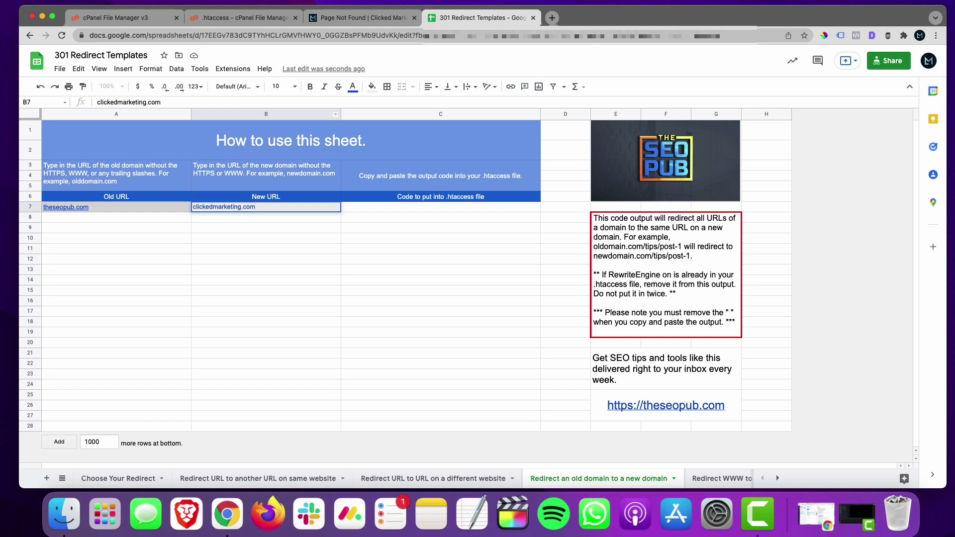
{"action": "key", "text": "Return"}
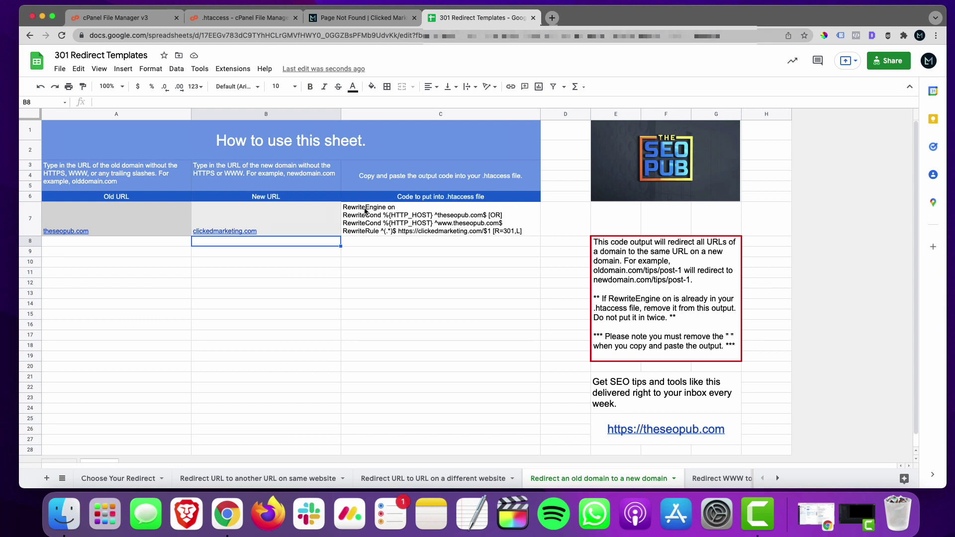
Copy the generated domain redirect code from C7 and clear the existing 301 redirect from line 8 of .htaccess.
{"action": "left_click", "coordinate": [385, 217]}
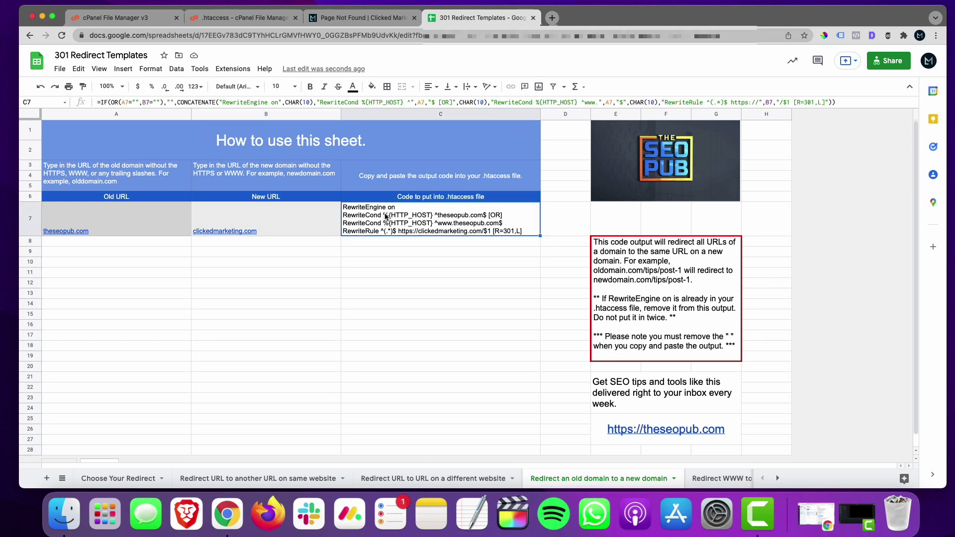
{"action": "key", "text": "super+c"}
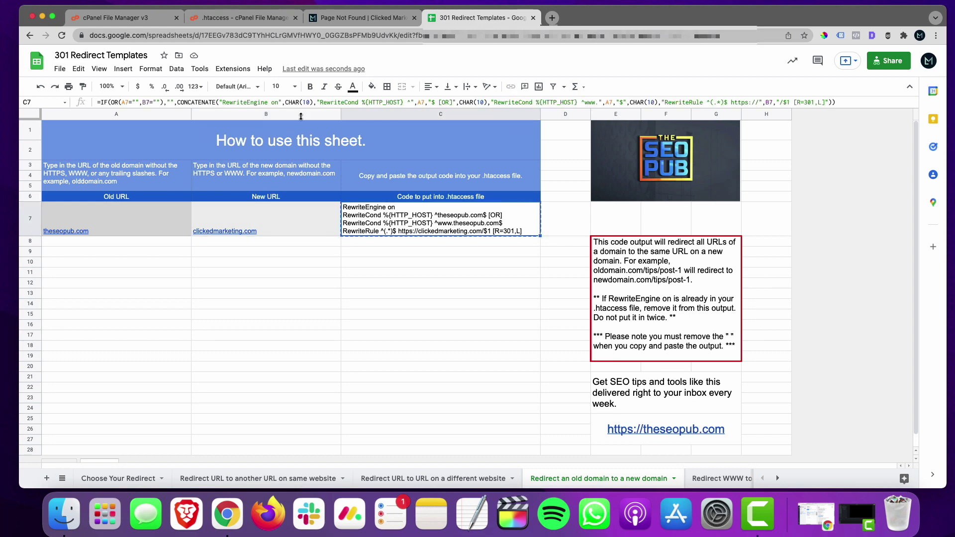
{"action": "left_click", "coordinate": [250, 20]}
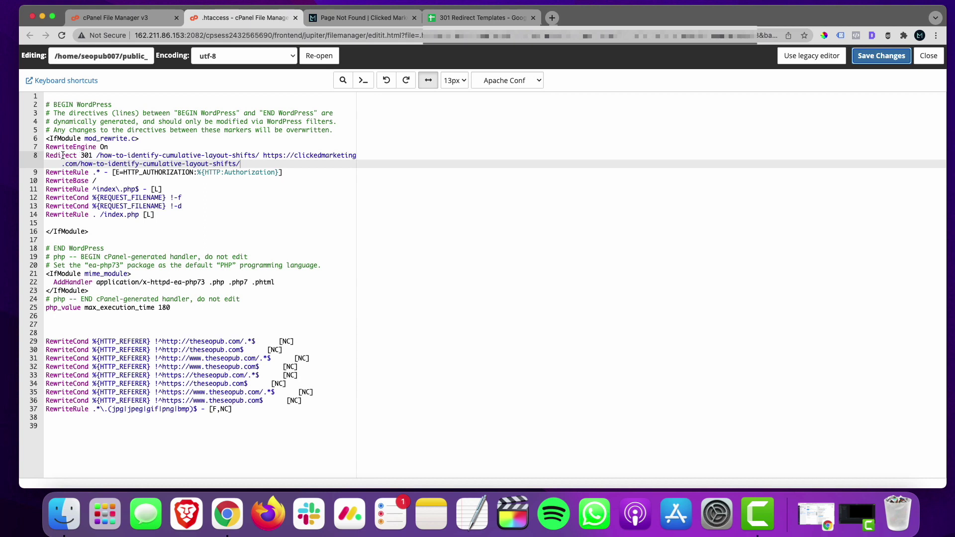
{"action": "left_click_drag", "start_coordinate": [48, 155], "coordinate": [267, 162]}
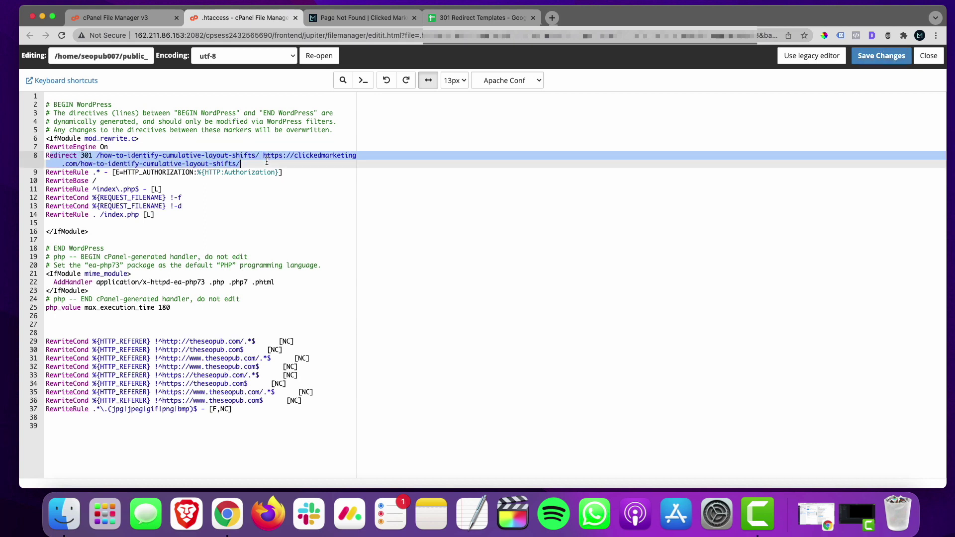
{"action": "key", "text": "BackSpace"}
{"action": "key", "text": "BackSpace"}
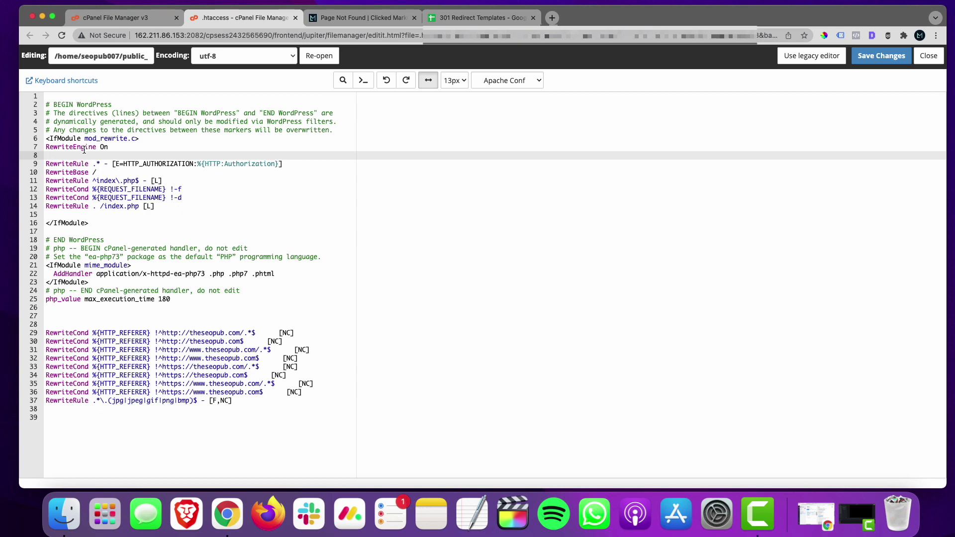
Check the generated code in the spreadsheet and paste it onto the empty line 8 of .htaccess.
{"action": "left_click", "coordinate": [448, 22]}
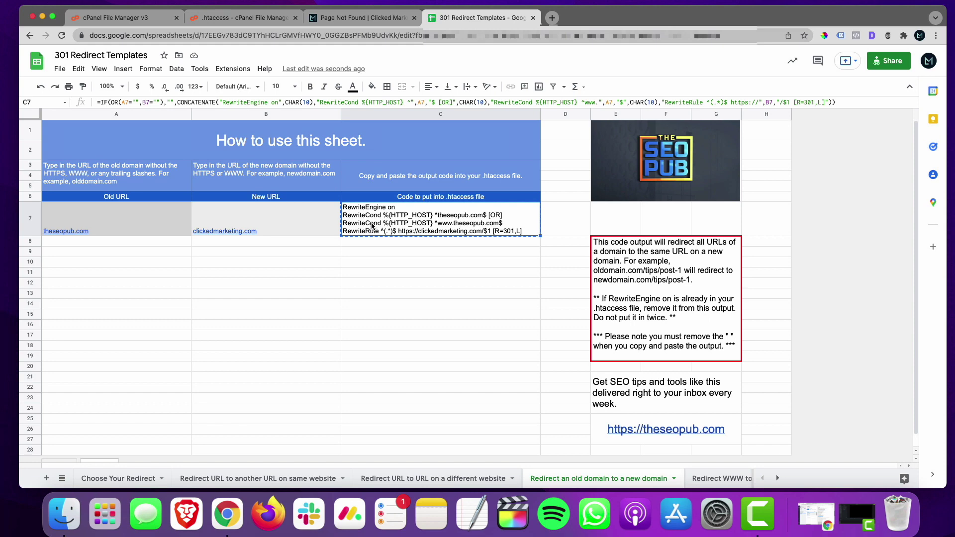
{"action": "left_click", "coordinate": [255, 19]}
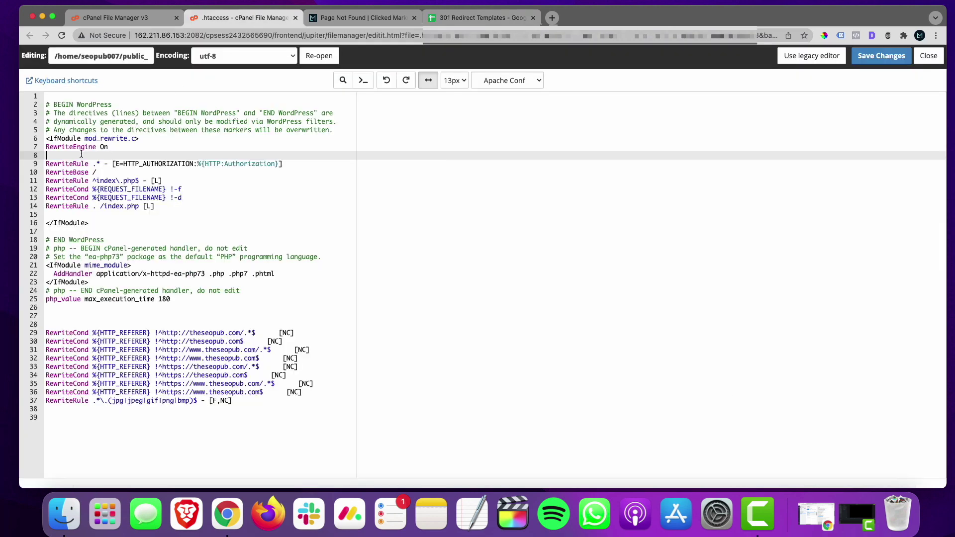
{"action": "key", "text": "super+v"}
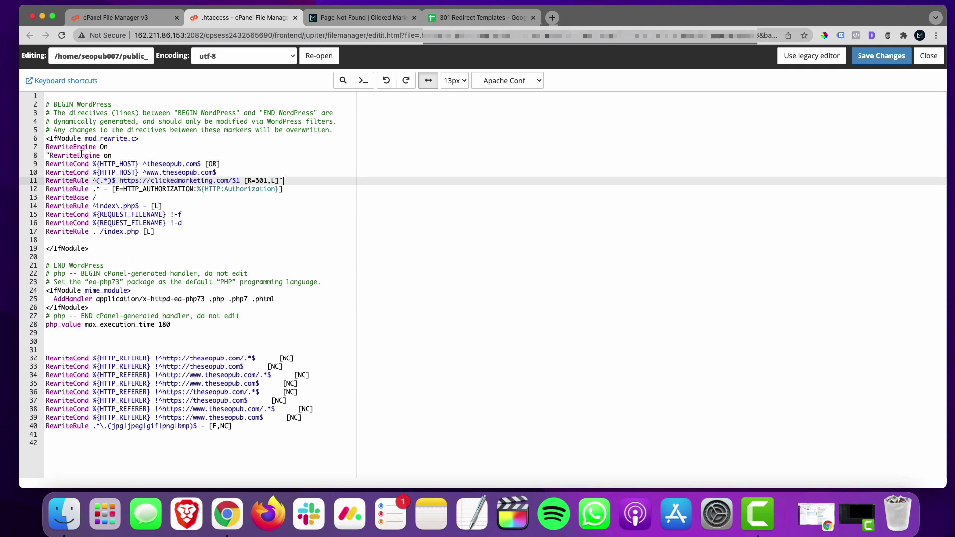
Remove the opening and closing quotation marks and the duplicate RewriteEngine on line from the pasted .htaccess code.
{"action": "left_click", "coordinate": [49, 155]}
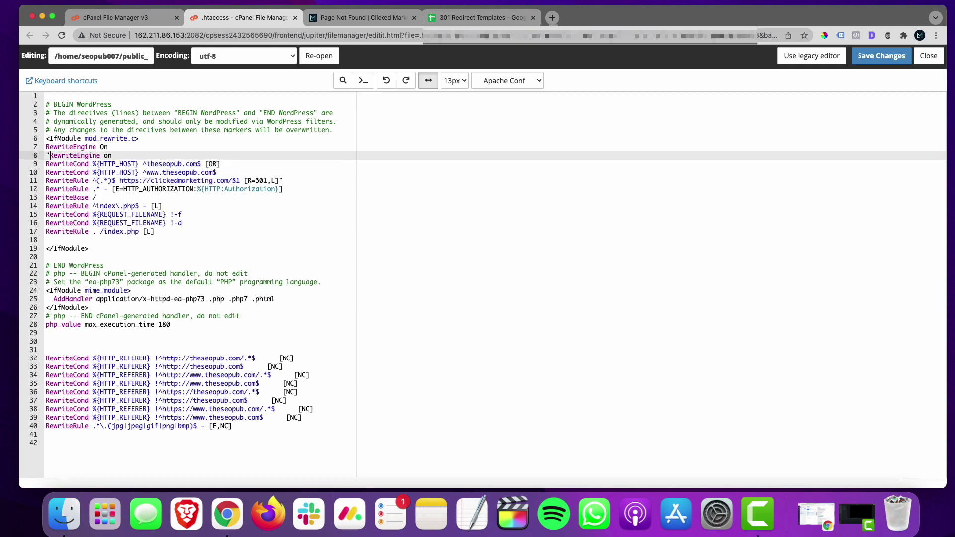
{"action": "key", "text": "BackSpace"}
{"action": "left_click_drag", "start_coordinate": [108, 155], "coordinate": [47, 155]}
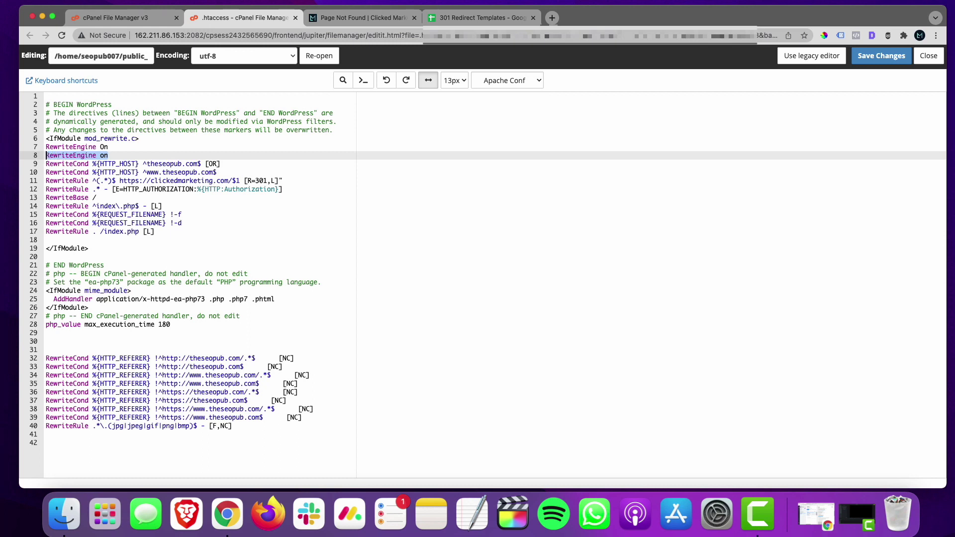
{"action": "key", "text": "Delete"}
{"action": "key", "text": "Delete"}
{"action": "left_click", "coordinate": [289, 171]}
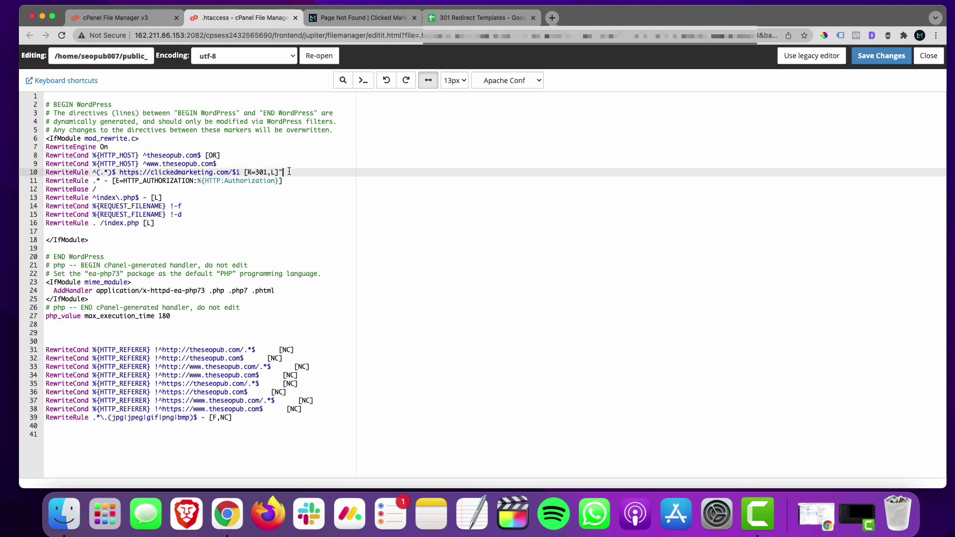
{"action": "key", "text": "BackSpace"}
On the spreadsheet's Redirect WWW to non-WWW sheet, enter theseopub.com as the URL in A7 to generate its redirect code.
{"action": "left_click", "coordinate": [483, 20]}
{"action": "left_click", "coordinate": [717, 477]}
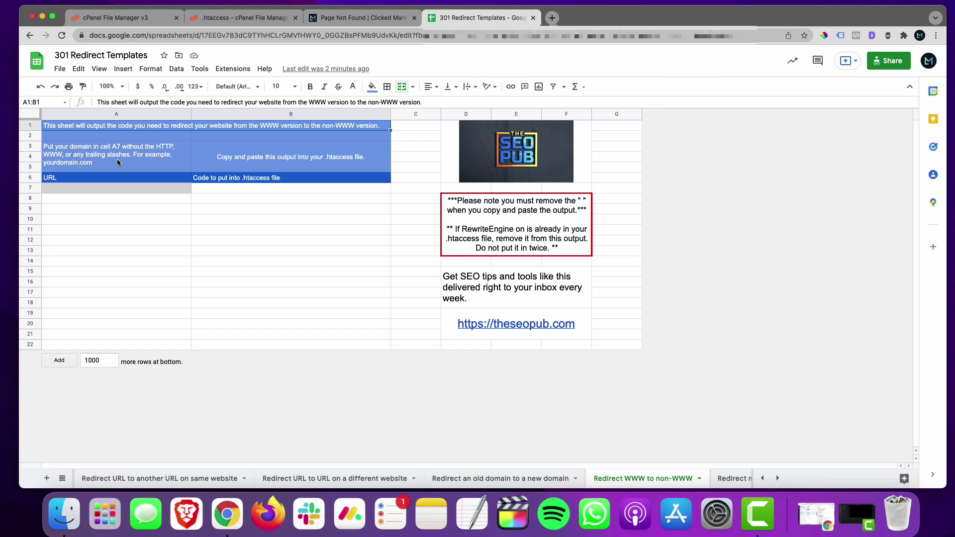
{"action": "left_click", "coordinate": [118, 187]}
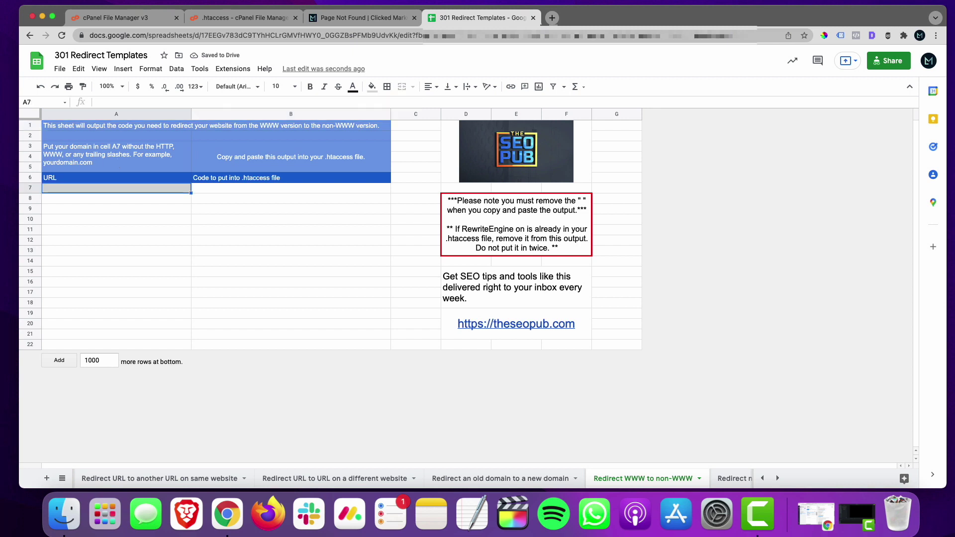
{"action": "type", "text": "theseopu."}
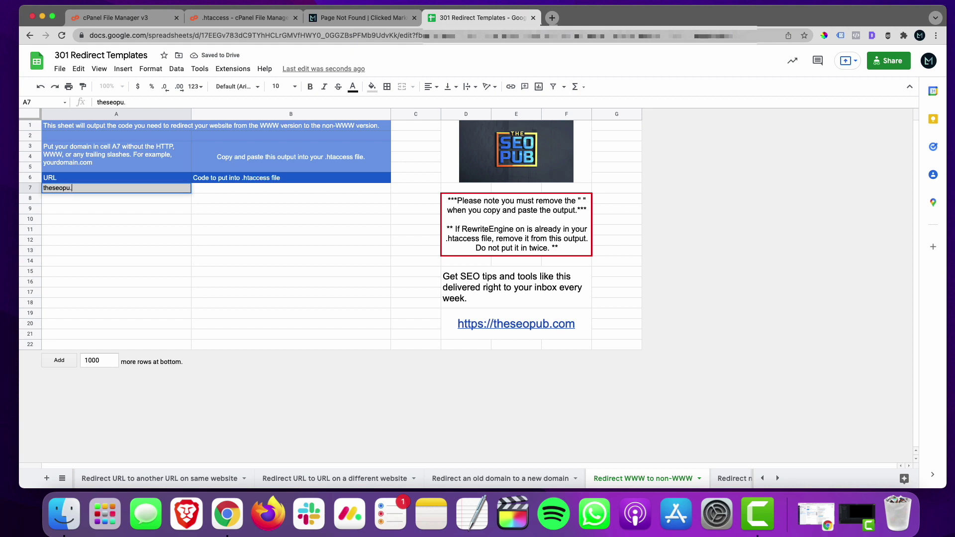
{"action": "key", "text": "BackSpace"}
{"action": "type", "text": "b.com"}
{"action": "key", "text": "Return"}
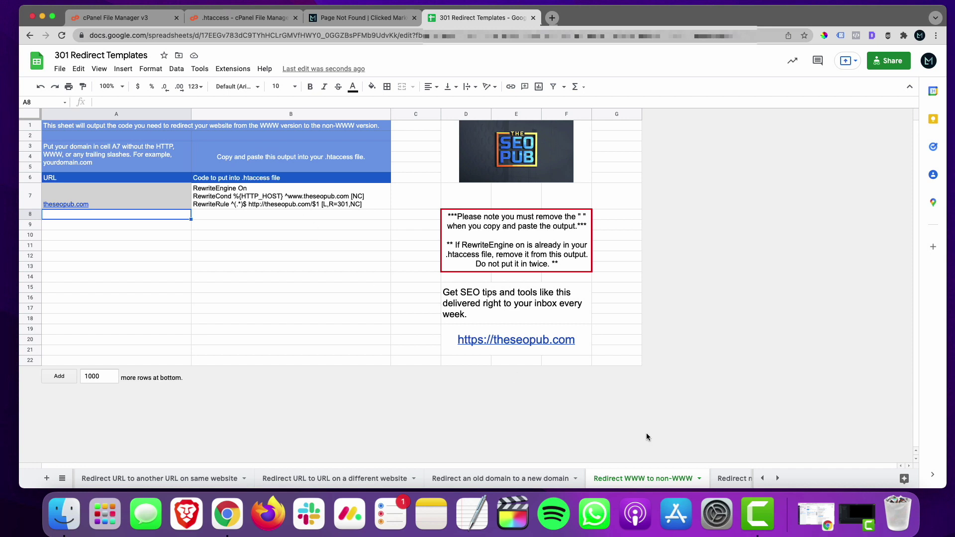
On the Redirect non-WWW to WWW sheet, enter theseopub.com as the URL in A7 to generate its redirect code.
{"action": "left_click", "coordinate": [731, 478]}
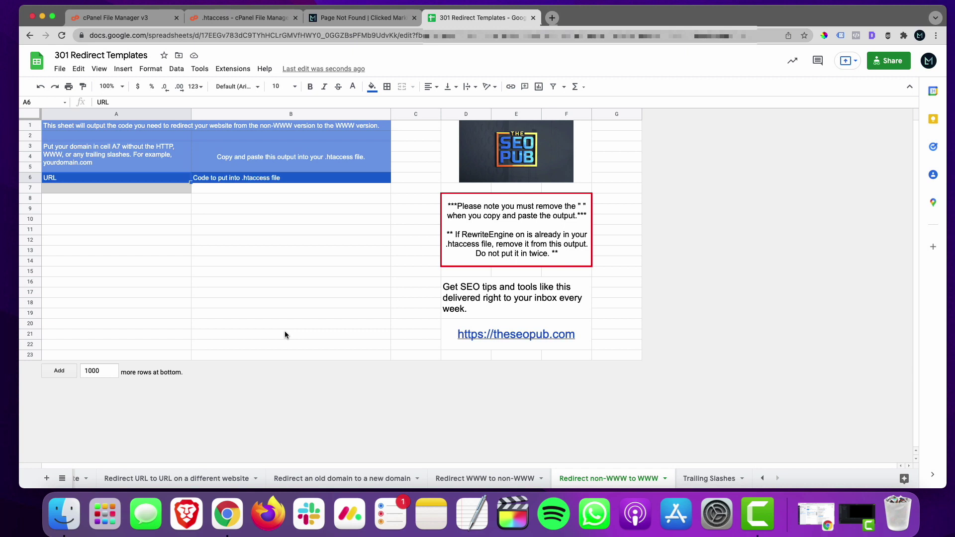
{"action": "key", "text": "Down"}
{"action": "type", "text": "these"}
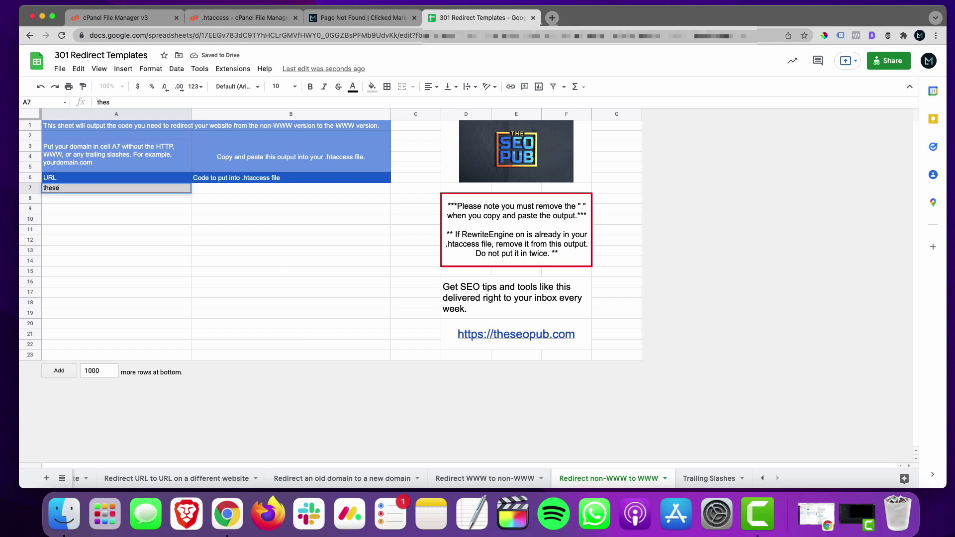
{"action": "type", "text": "opub.com"}
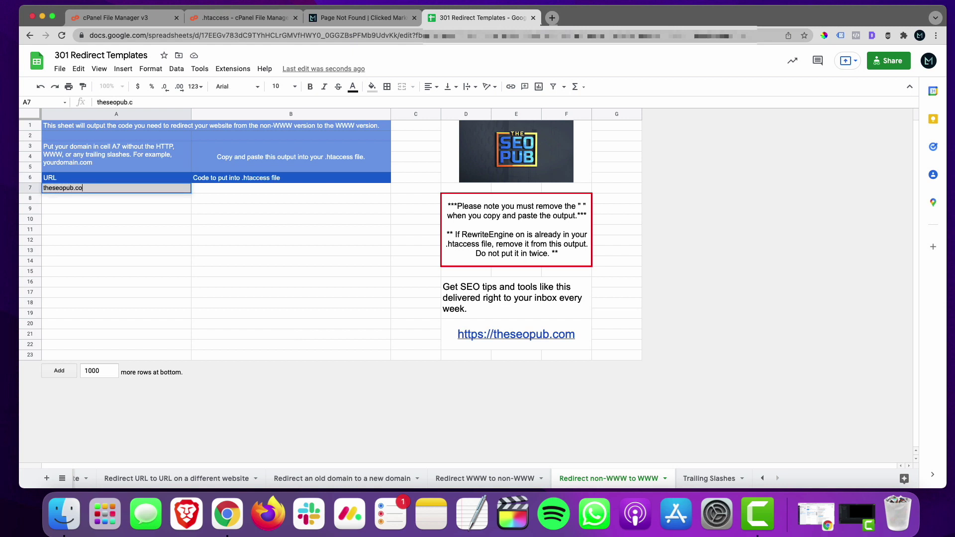
{"action": "key", "text": "Return"}
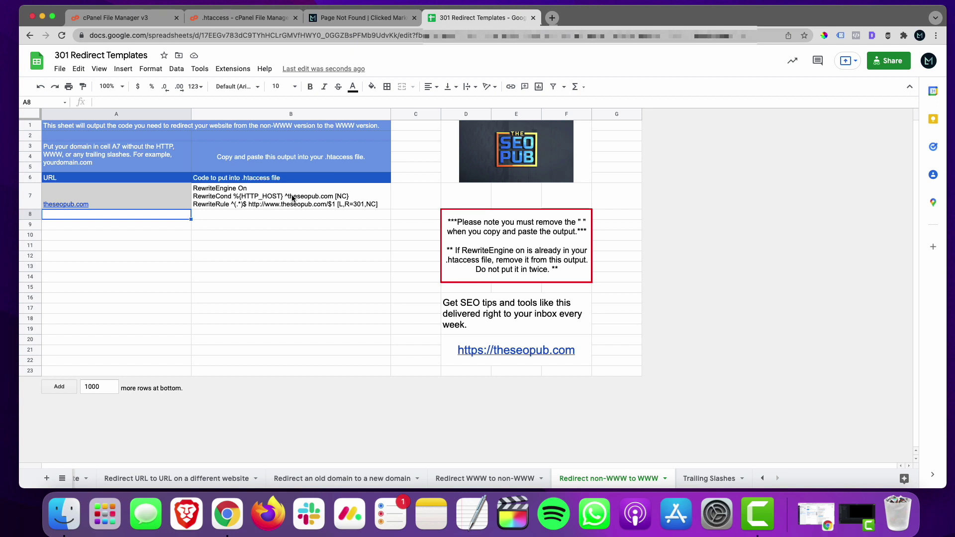
Examine the code for removing and adding trailing slashes on the Trailing Slashes sheet, and the URL ending of the Clicked Marketing page.
{"action": "left_click", "coordinate": [714, 477]}
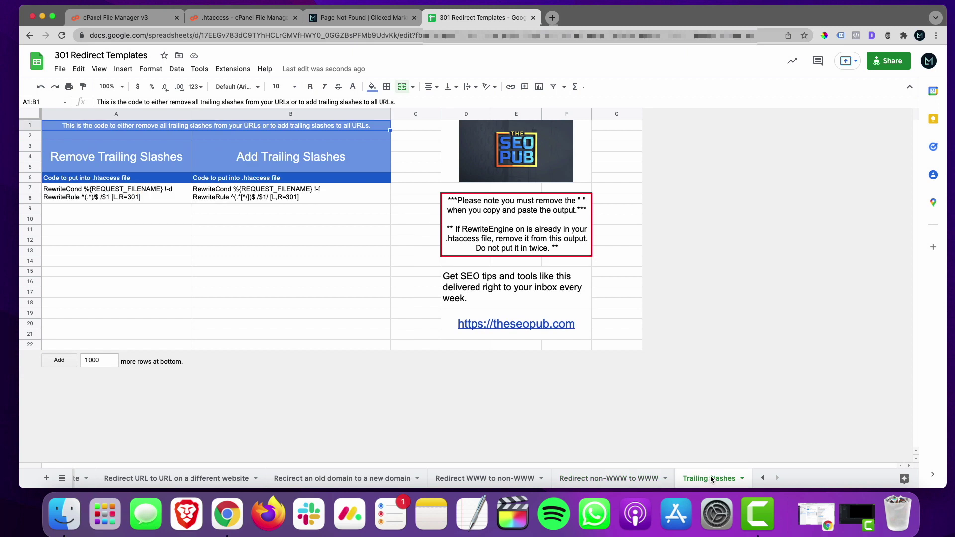
{"action": "left_click", "coordinate": [114, 194]}
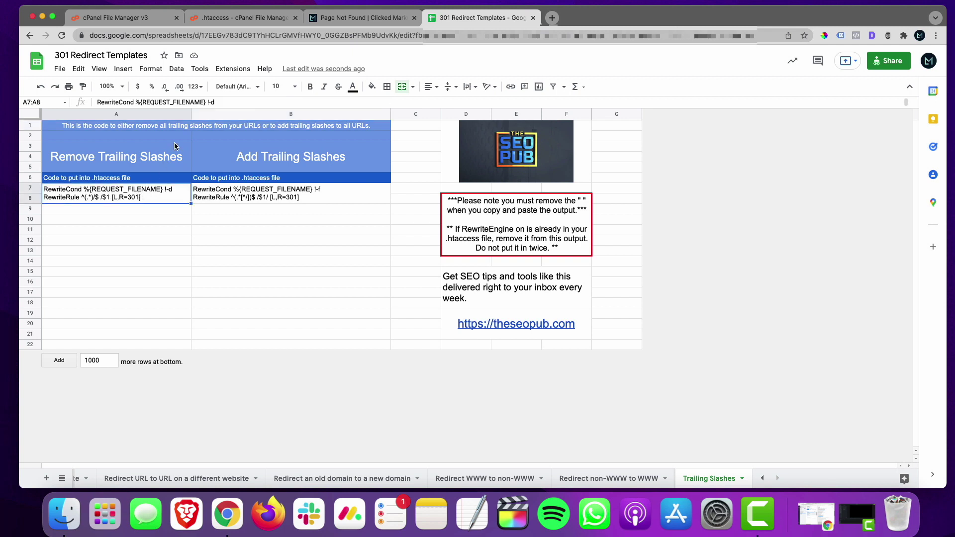
{"action": "left_click", "coordinate": [252, 197]}
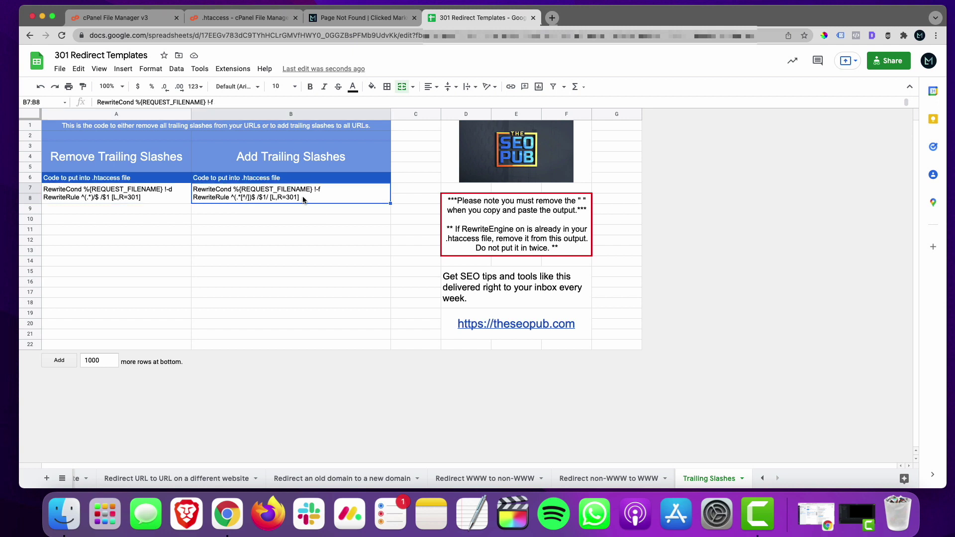
{"action": "left_click", "coordinate": [348, 18]}
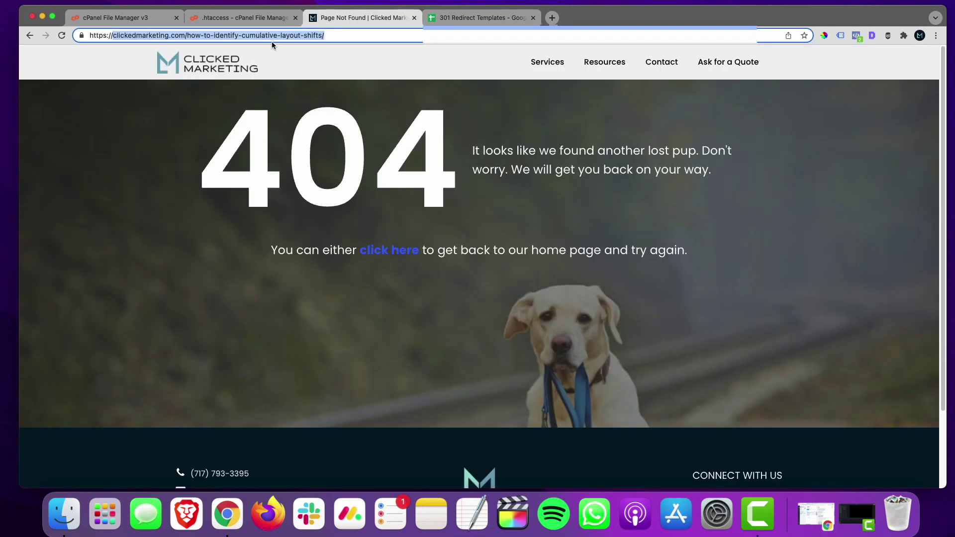
{"action": "left_click", "coordinate": [335, 39]}
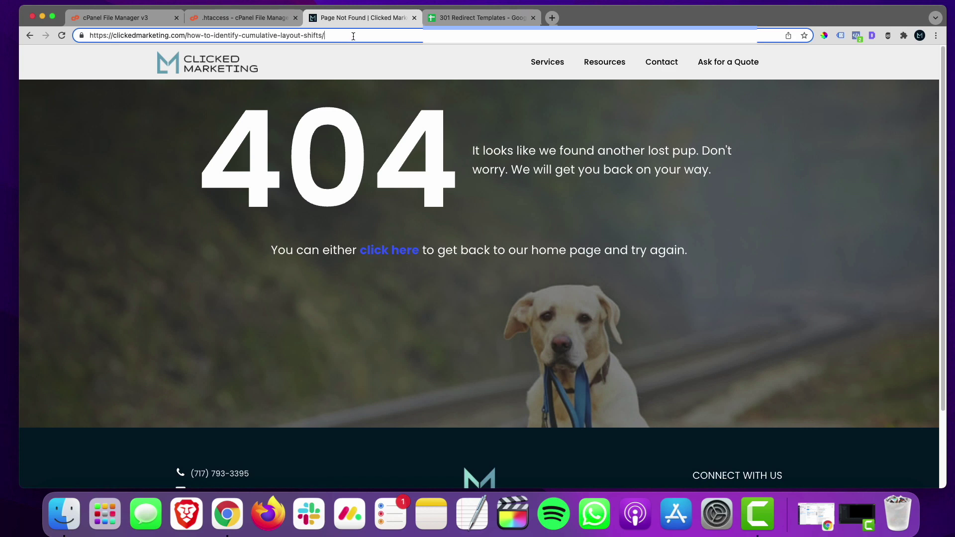
{"action": "left_click", "coordinate": [470, 18]}
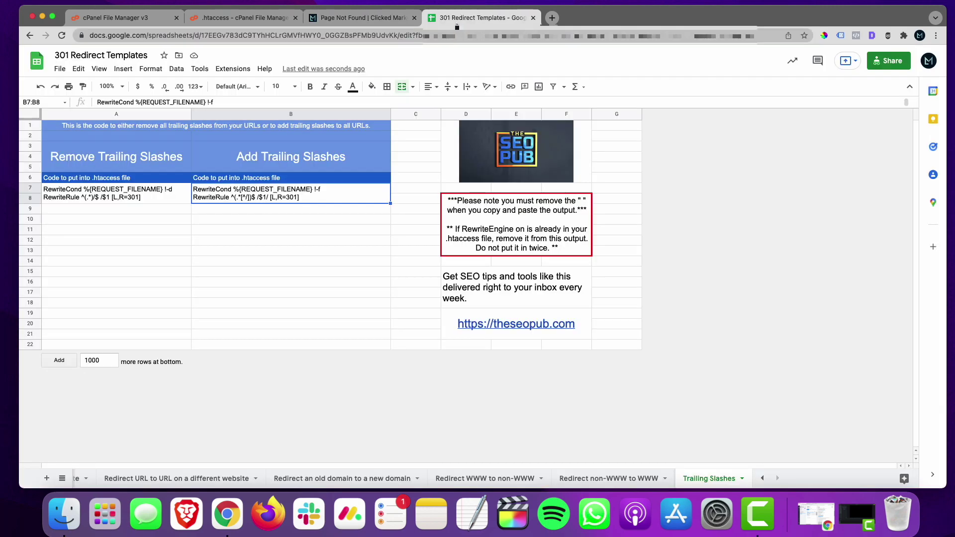
{"action": "left_click", "coordinate": [152, 192]}
{"action": "left_click", "coordinate": [237, 195]}
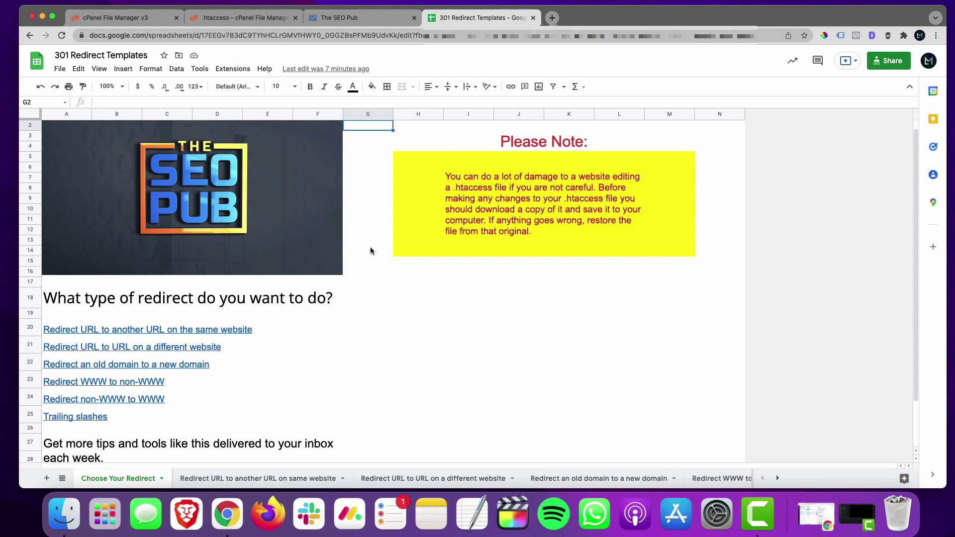
{"action": "scroll", "coordinate": [369, 249], "scroll_direction": "down", "scroll_amount": 3}
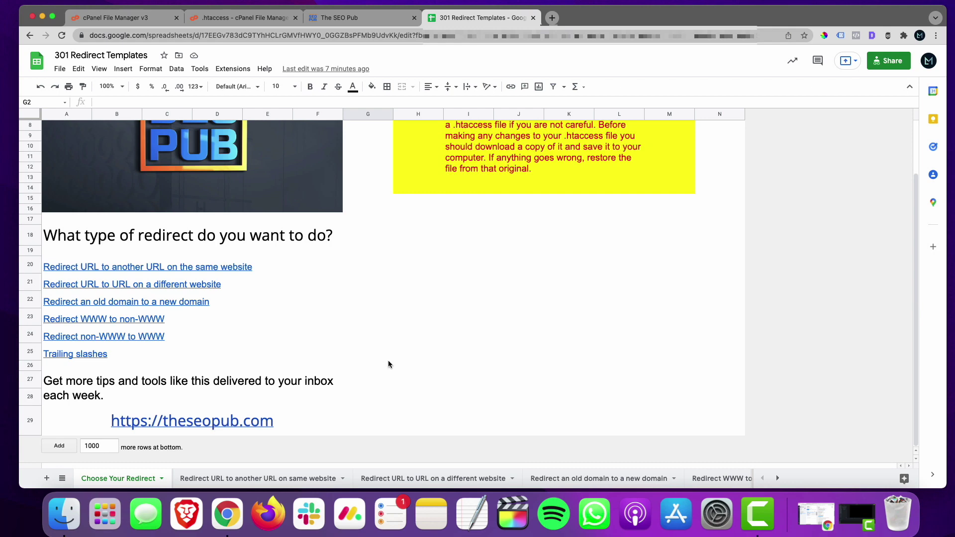
{"action": "scroll", "coordinate": [387, 358], "scroll_direction": "up", "scroll_amount": 3}
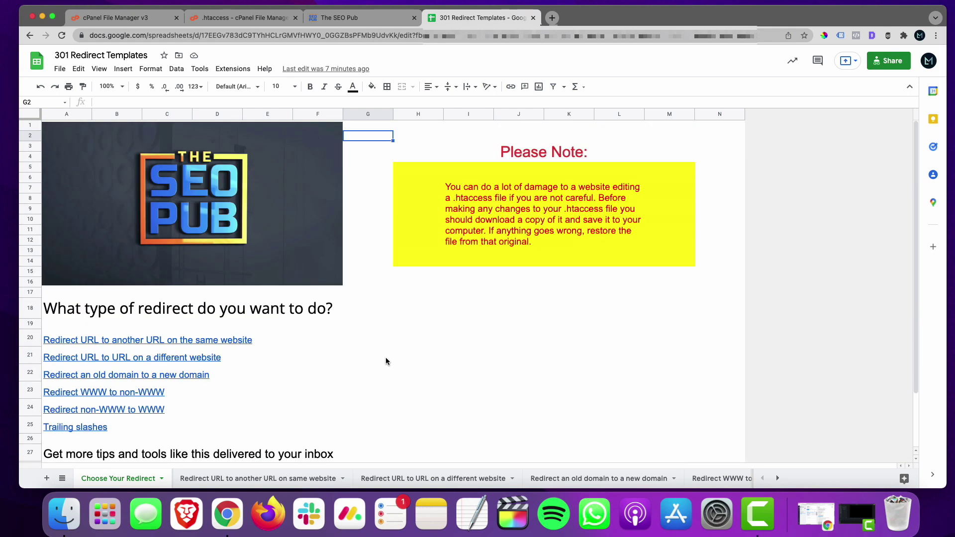